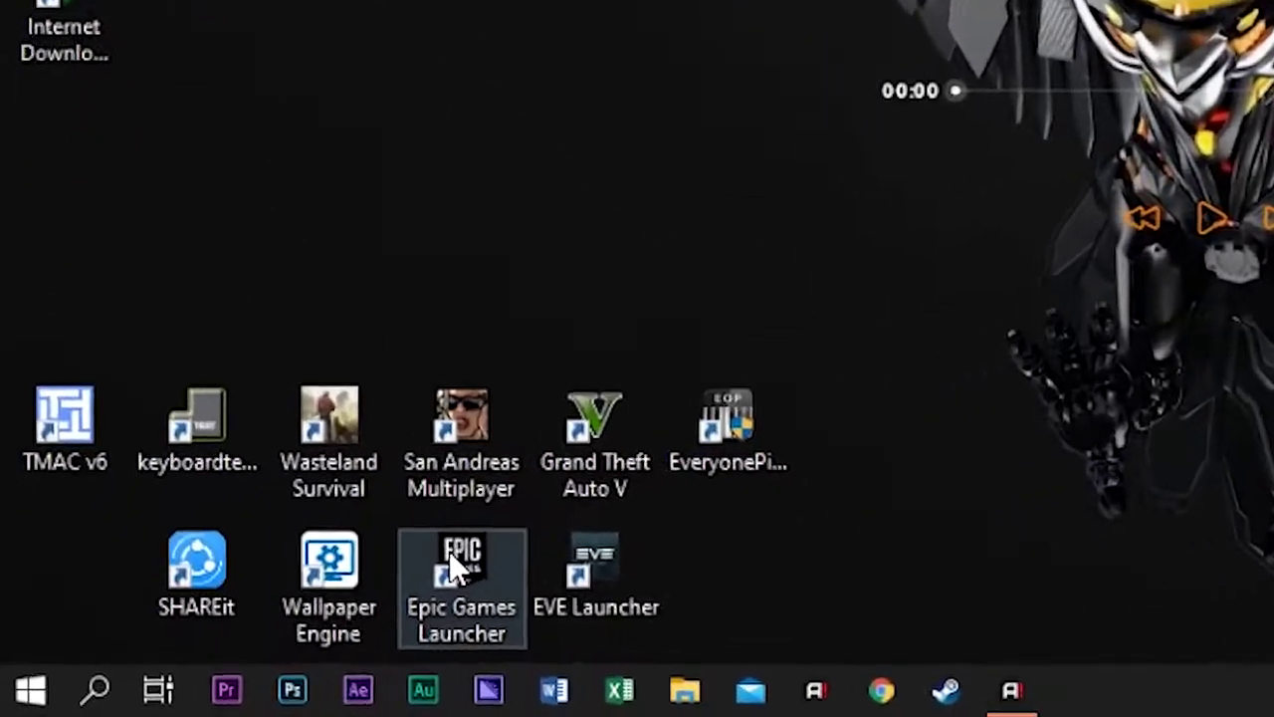
Run the Epic Games Launcher shortcut as administrator
left_click(239, 631)
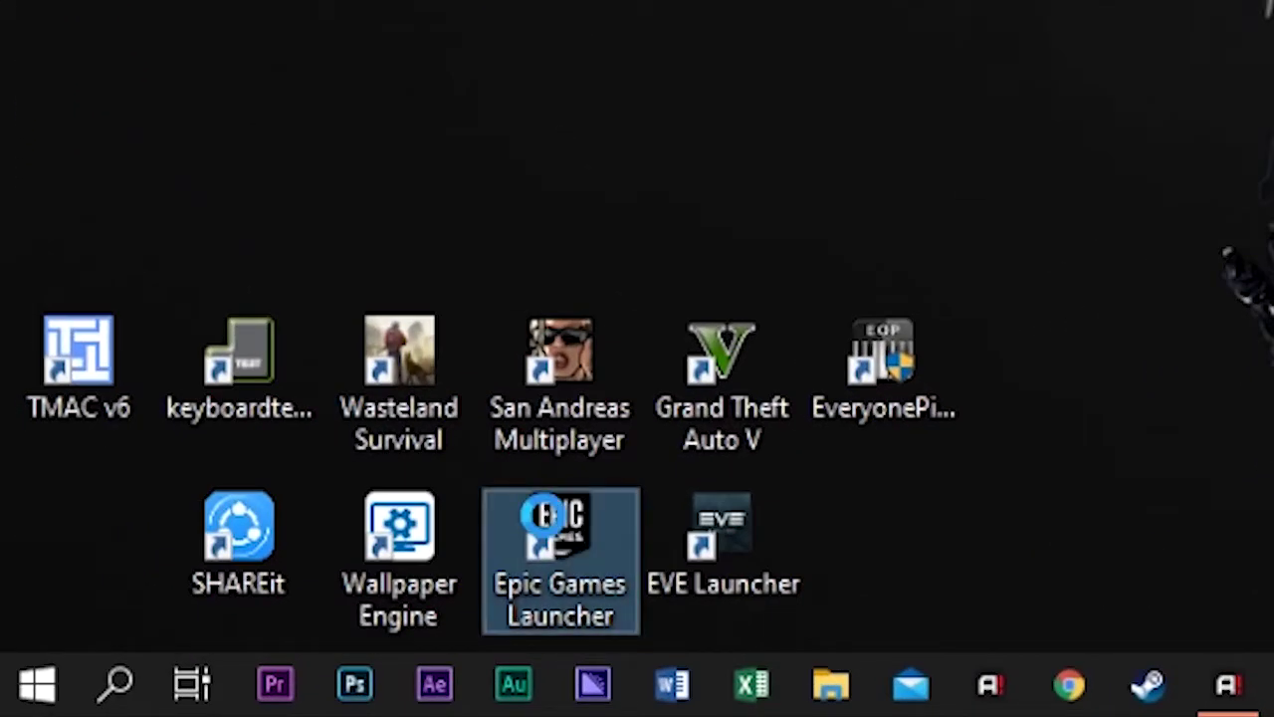
right_click(545, 516)
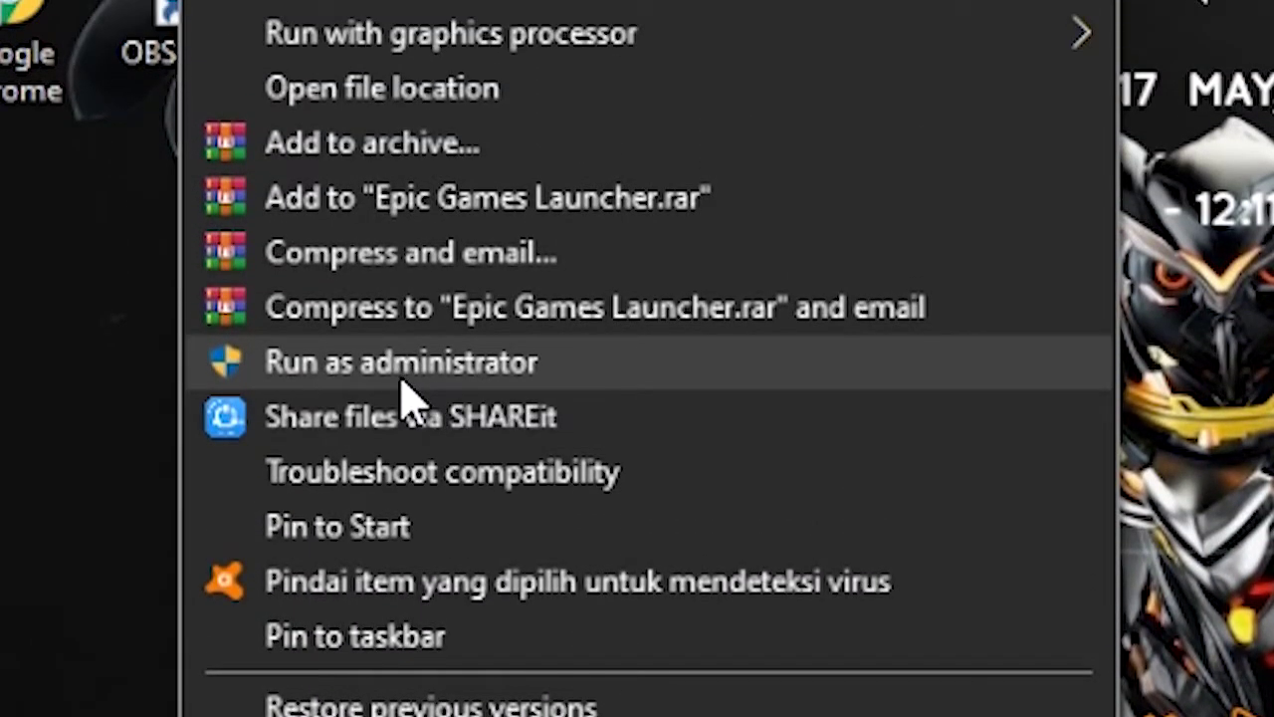
left_click(403, 383)
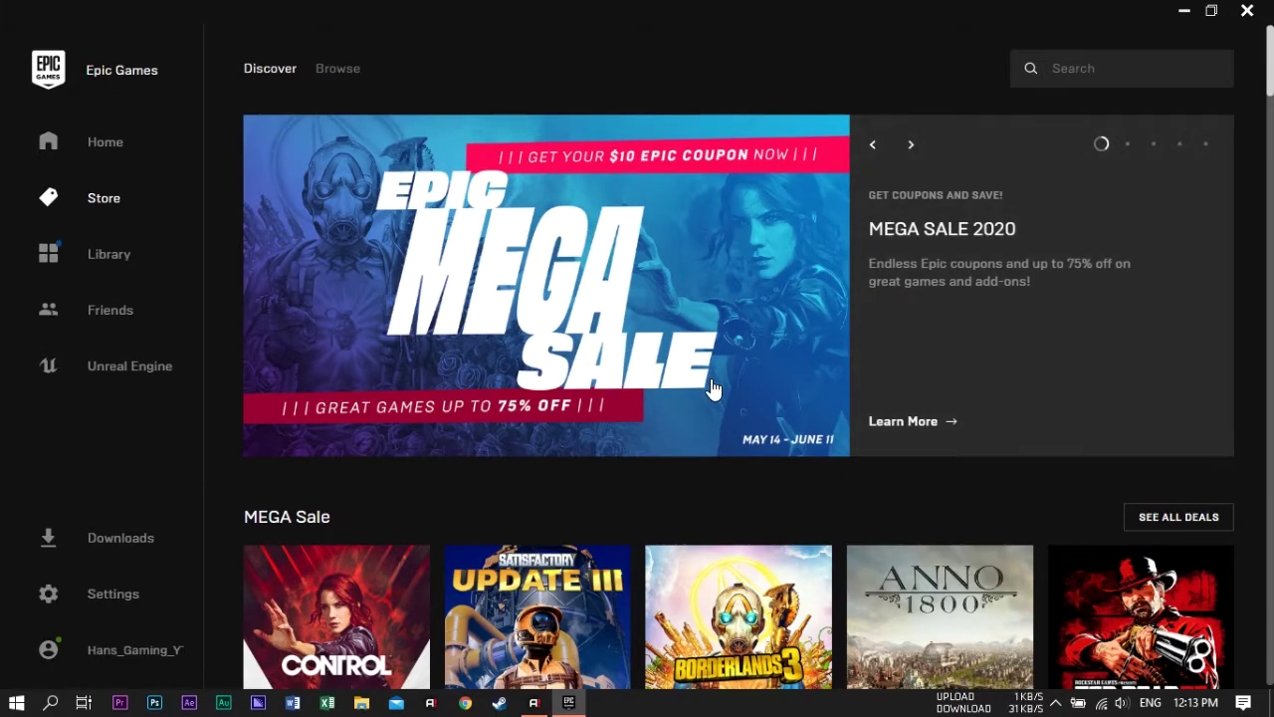
Open the free Grand Theft Auto V store page and go to it in the Library via Owned
scroll(721, 386, "down", 2)
scroll(697, 418, "down", 2)
scroll(583, 585, "down", 2)
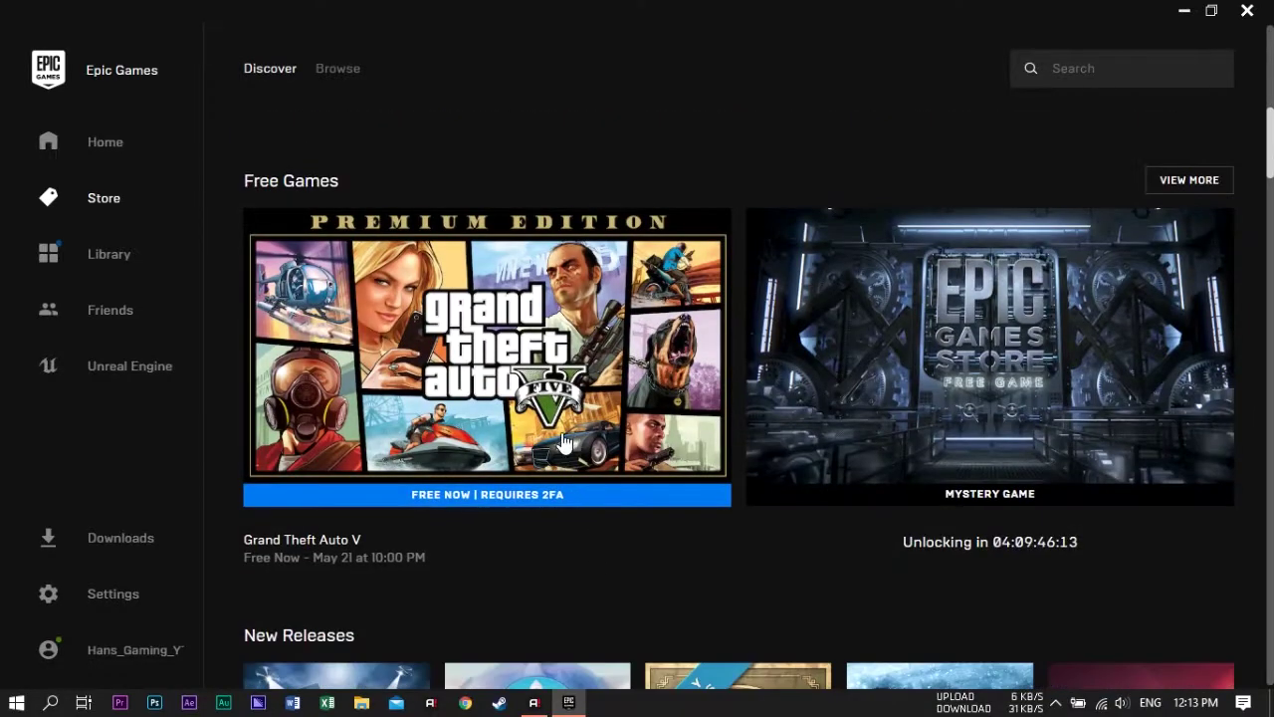
left_click(498, 360)
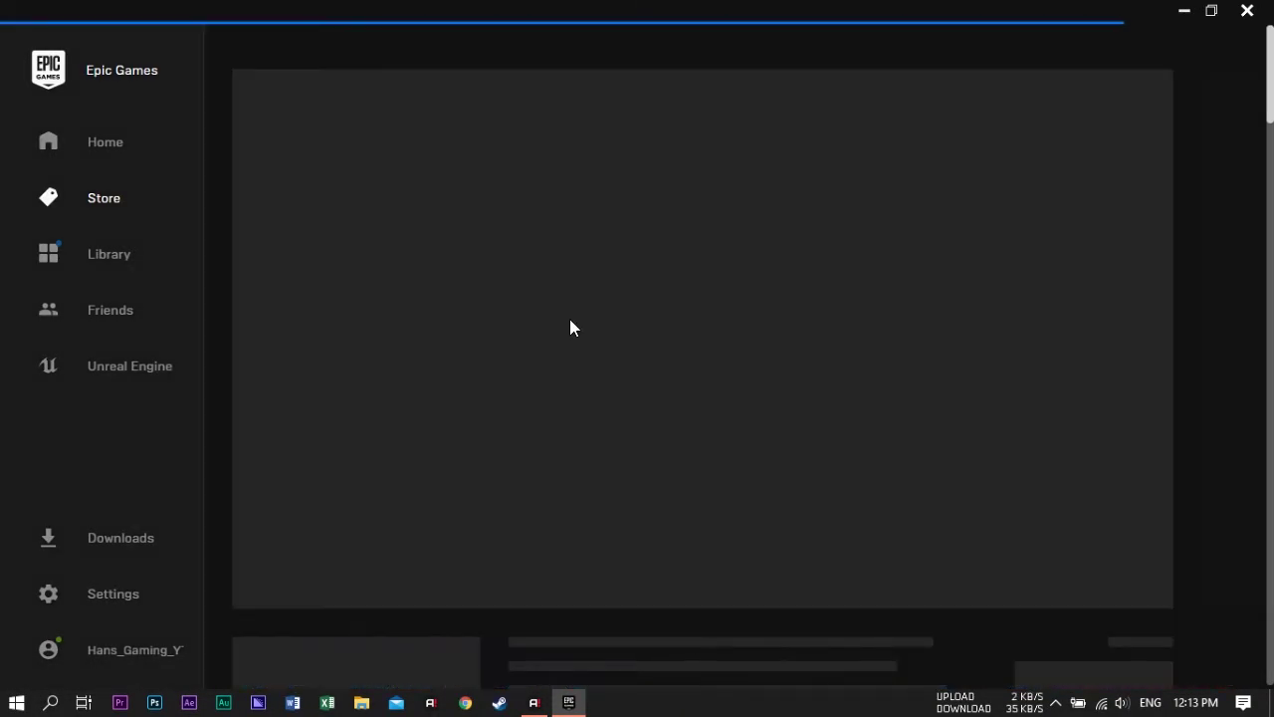
scroll(1055, 284, "down", 3)
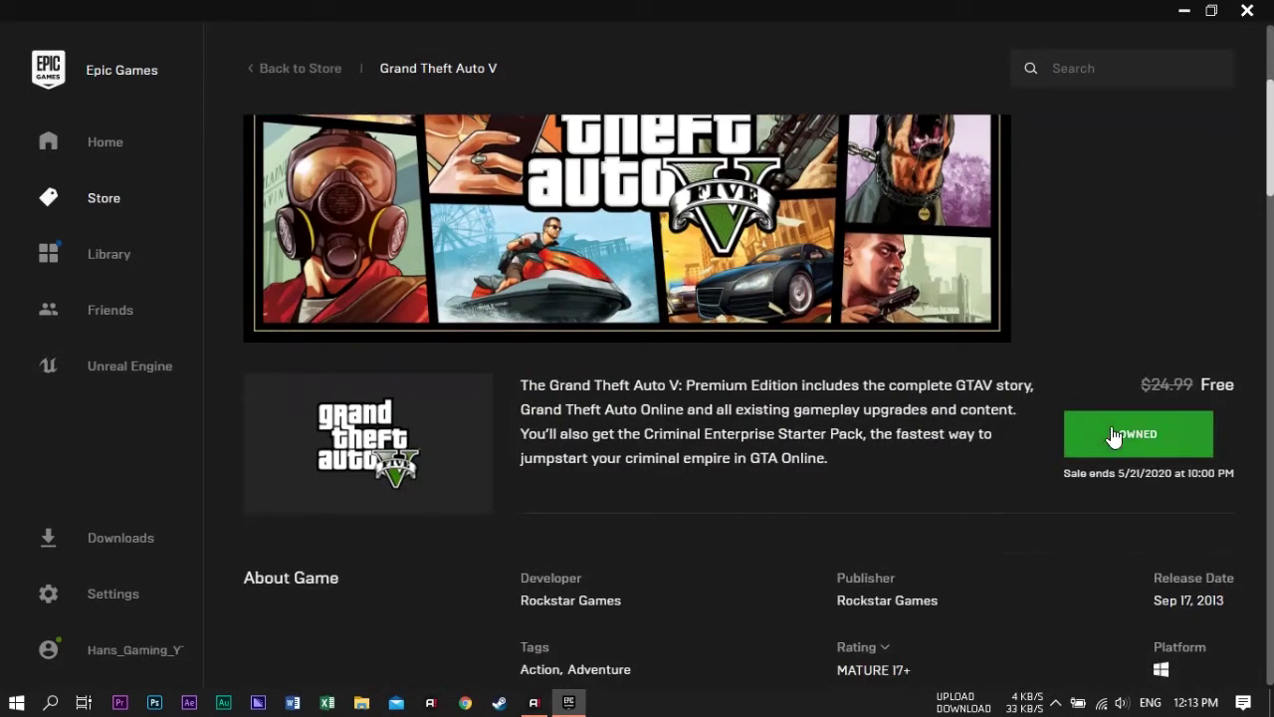
left_click(1112, 438)
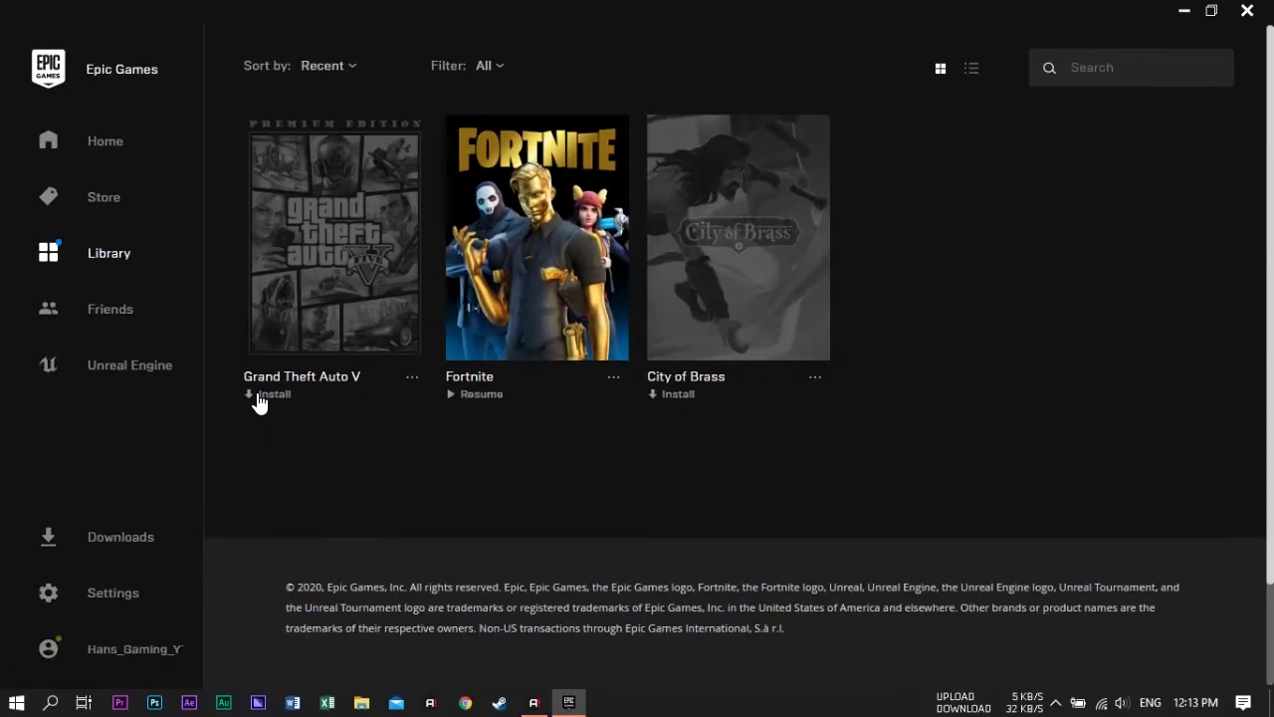
Start the GTA V install and pick the File Download (D:) drive, making the path D:\GTAV
left_click(267, 394)
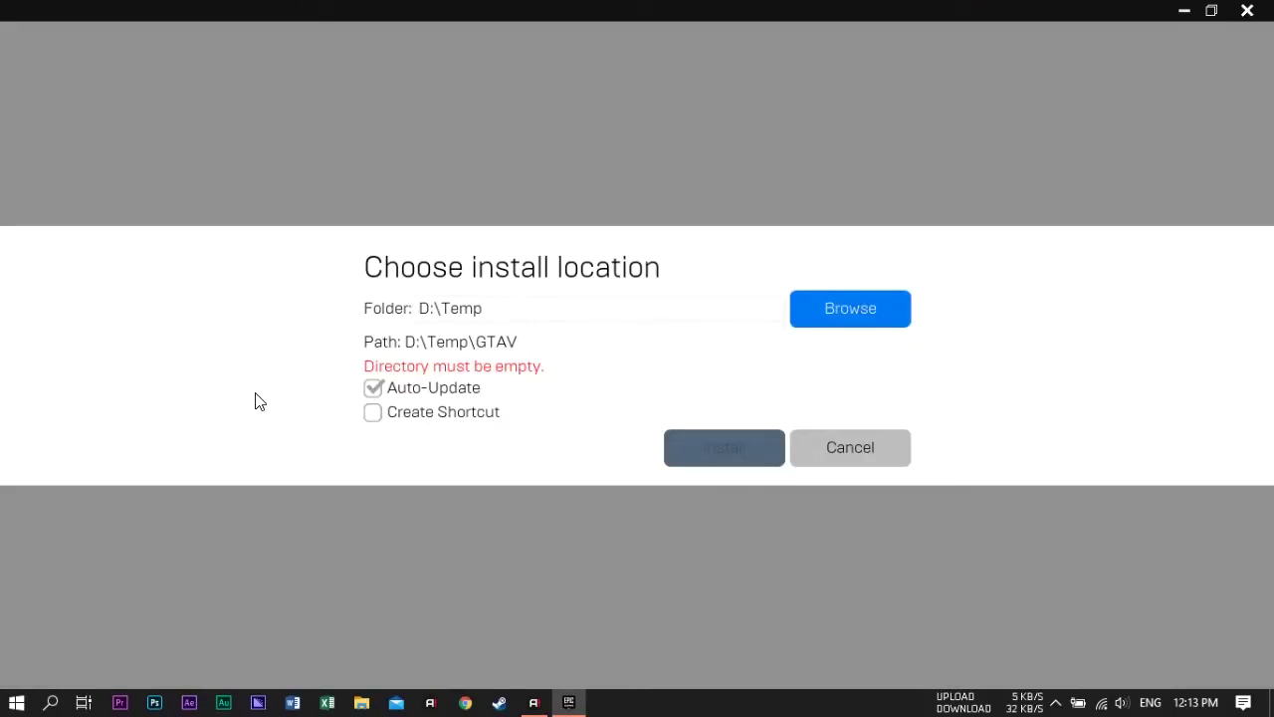
left_click(832, 321)
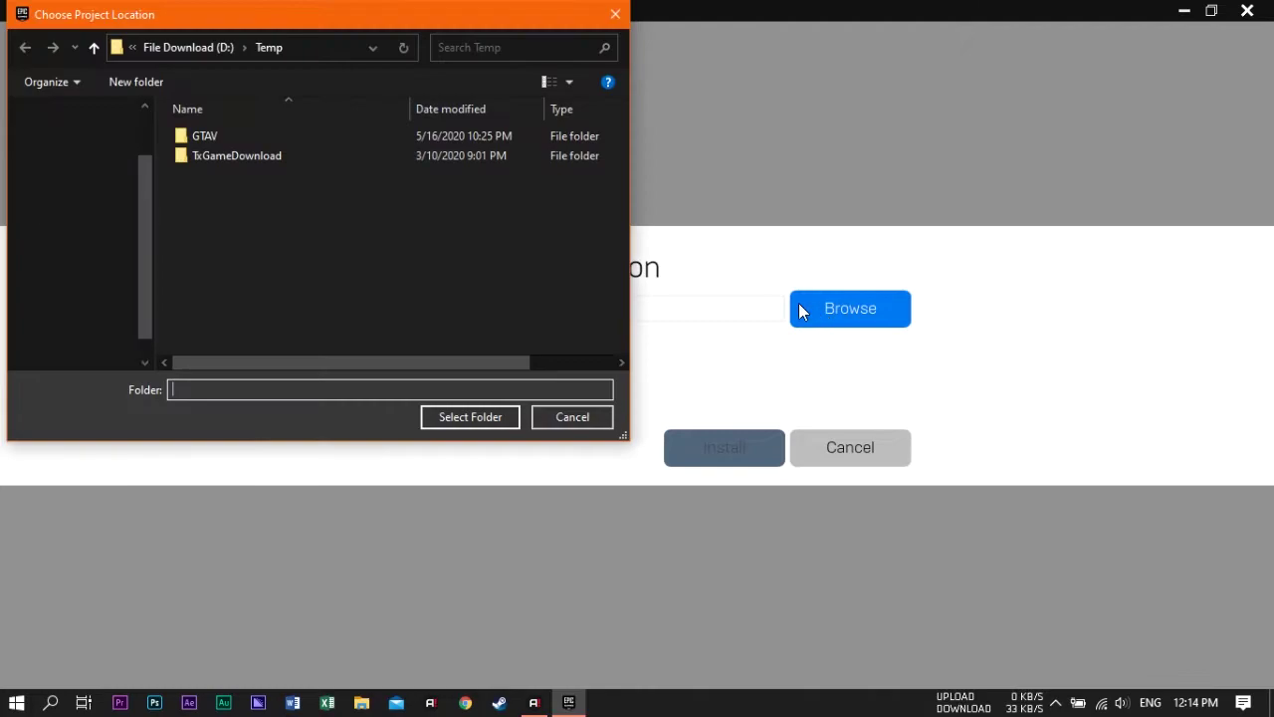
left_click(213, 45)
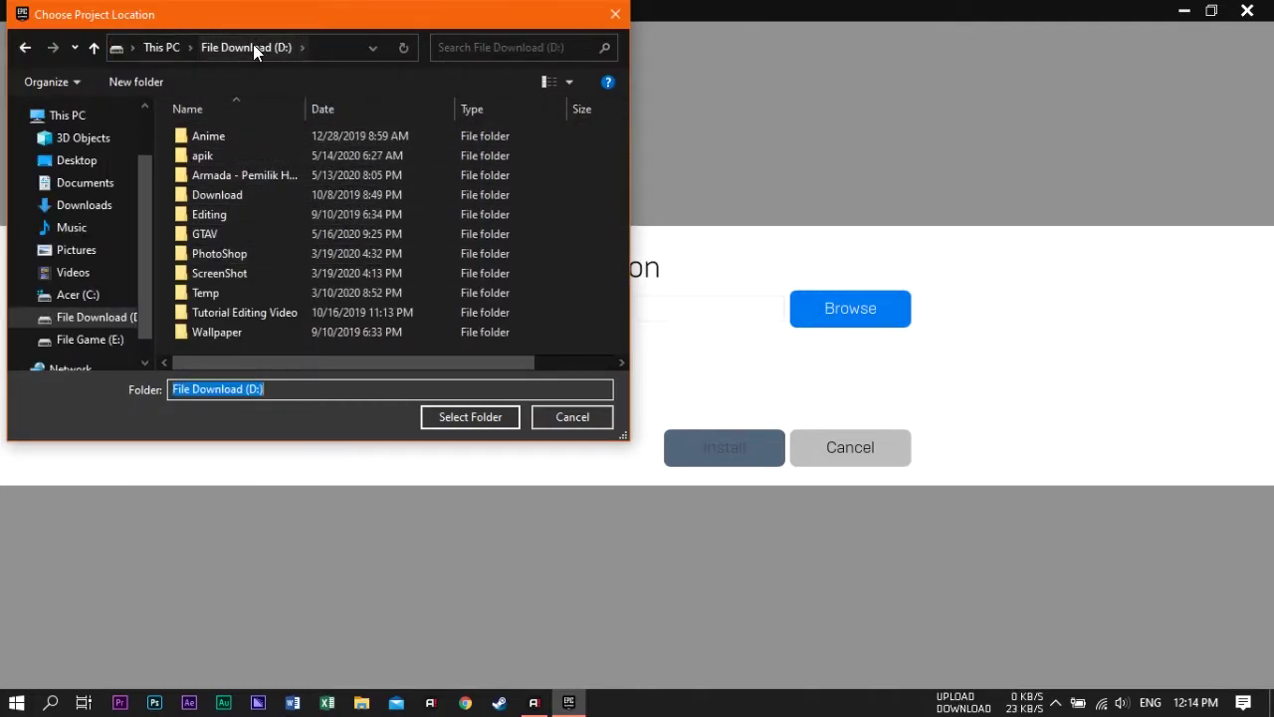
left_click(469, 417)
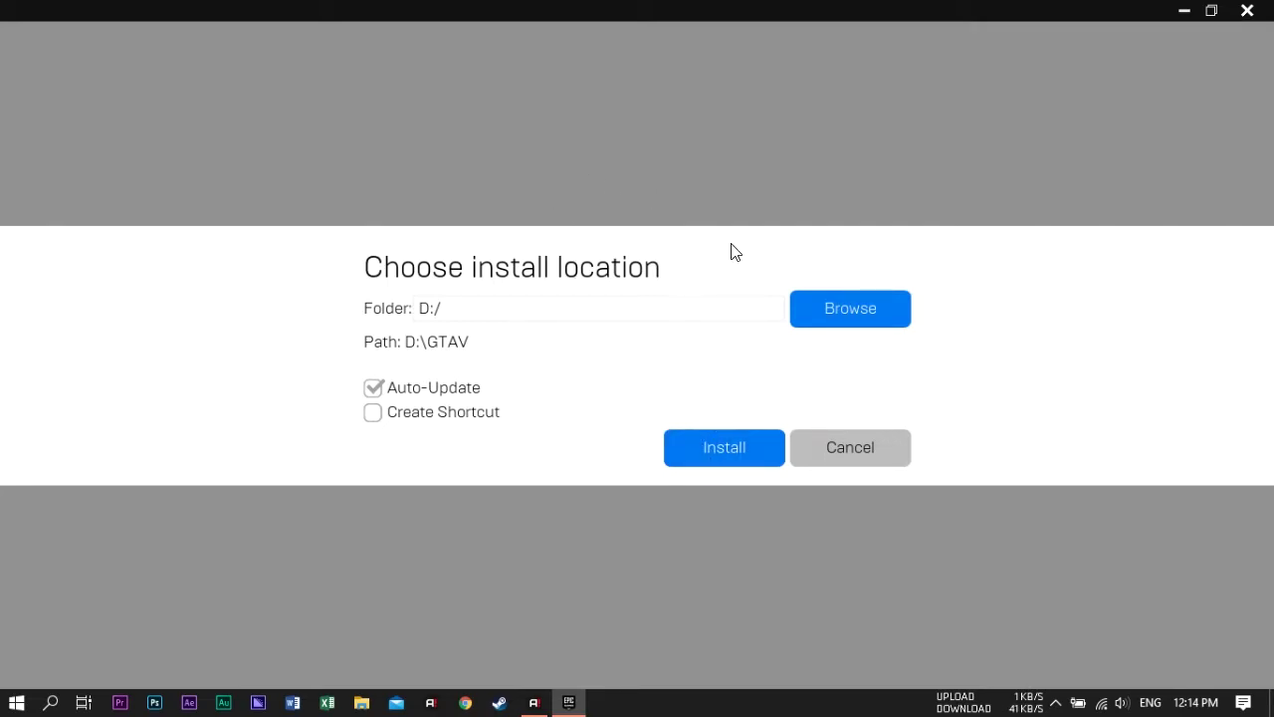
Begin installing GTA V to D:\GTAV, then pause the download at 22.8MB of 94.0GB
left_click(717, 440)
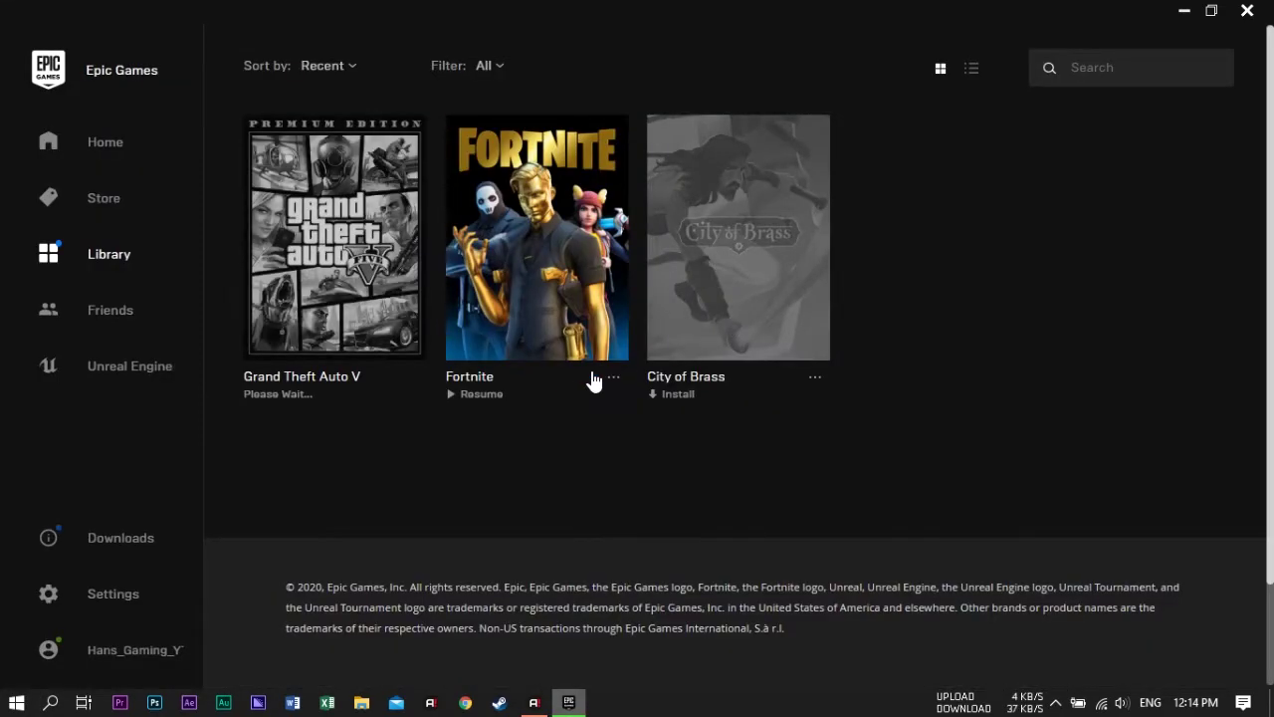
left_click(359, 388)
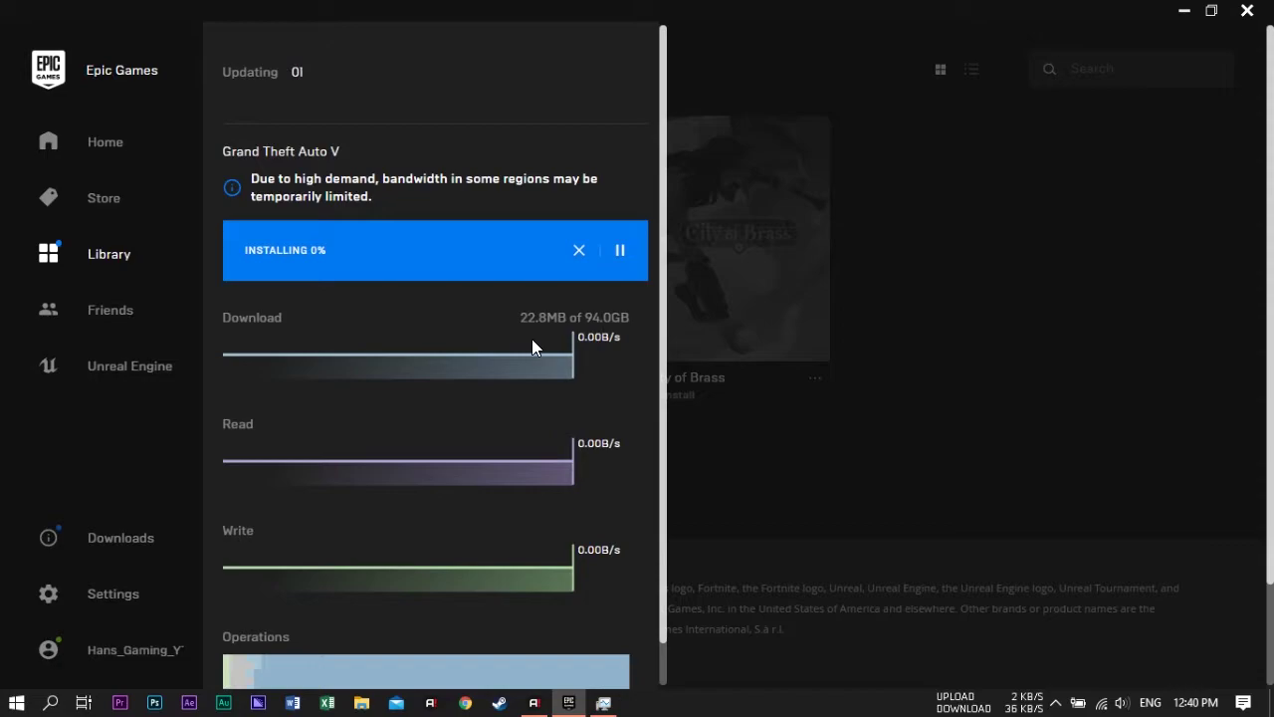
left_click(627, 253)
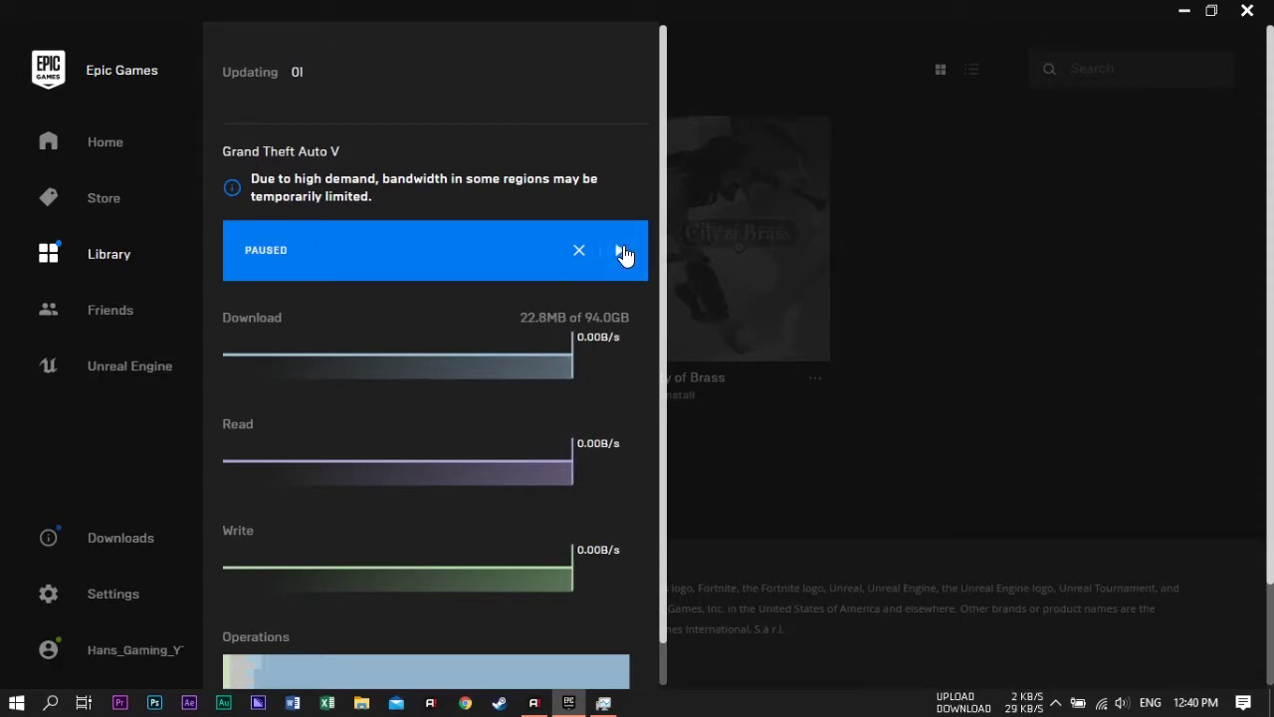
left_click(1054, 317)
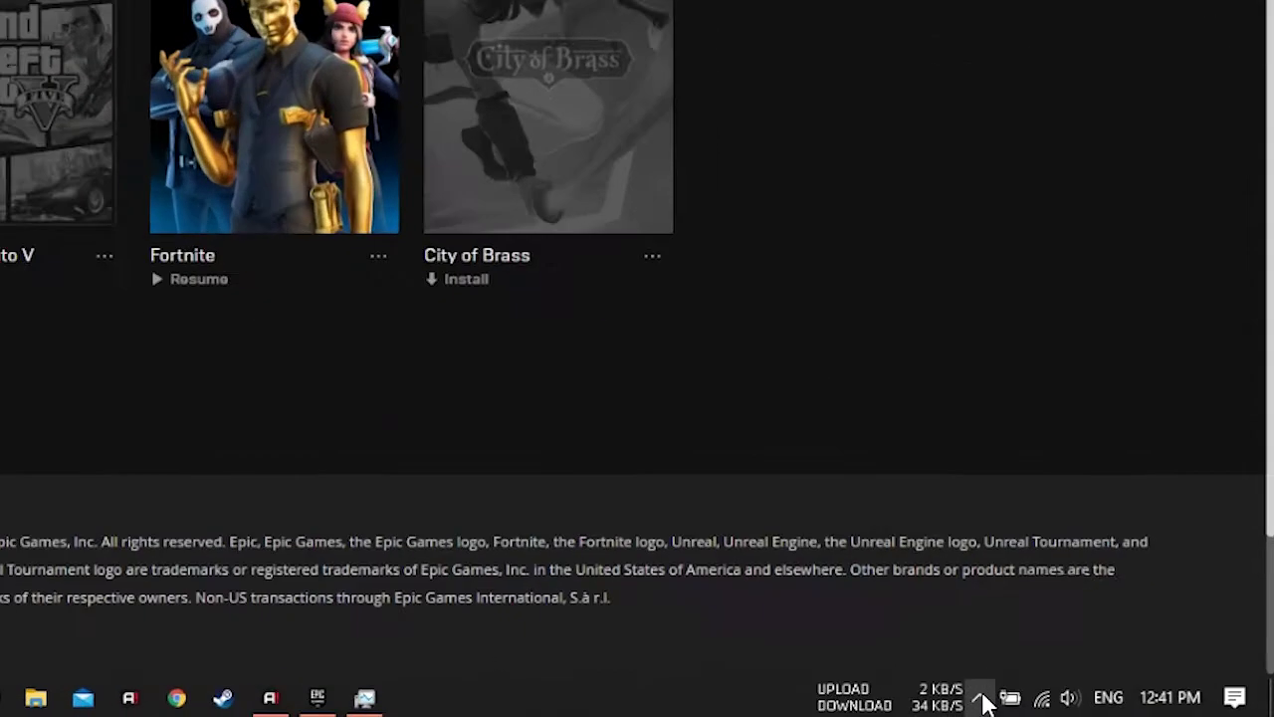
Choose Exit from the Epic Games Launcher tray icon
left_click(1055, 702)
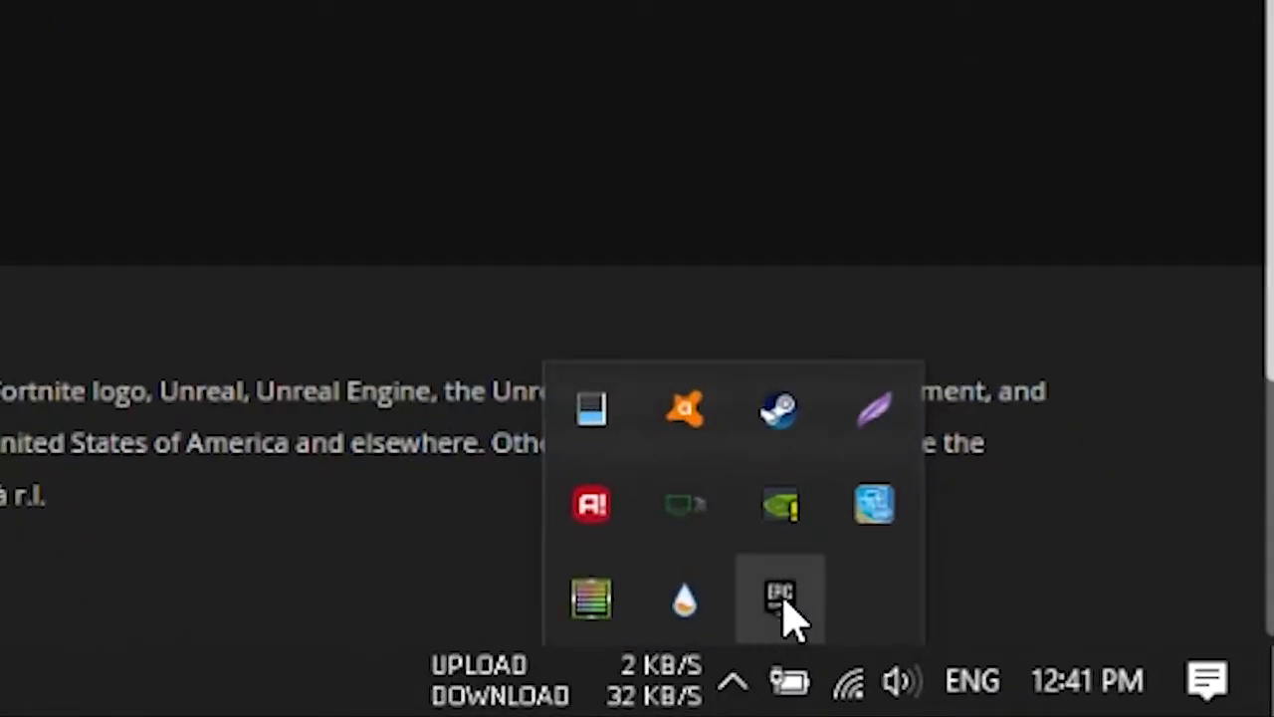
right_click(797, 617)
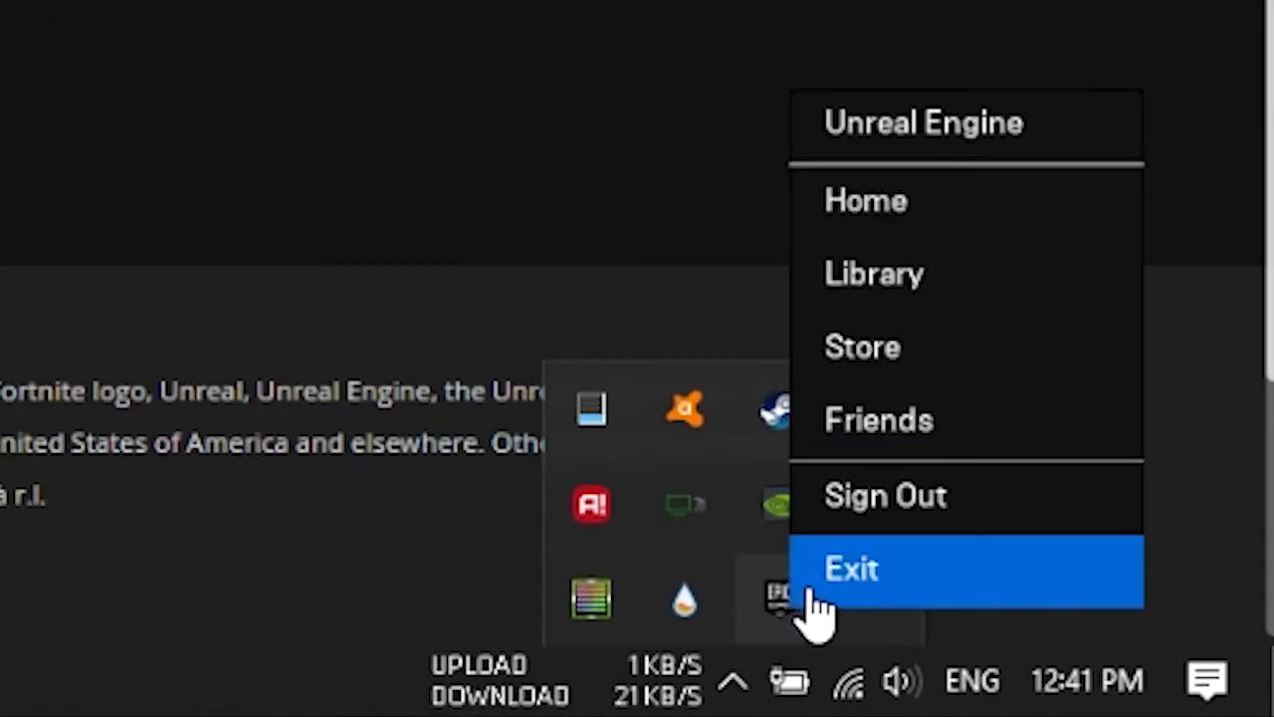
left_click(832, 597)
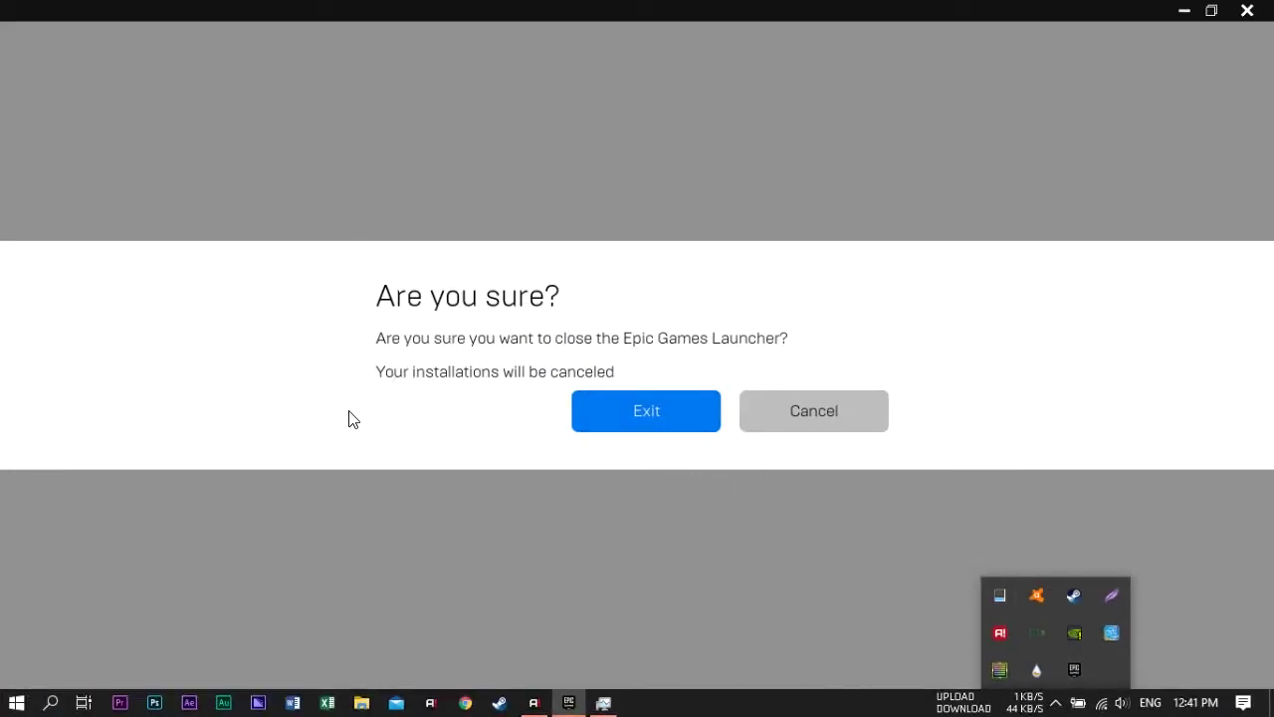
Confirm quitting the launcher, then select and cut all game files in D:\Temp\GTAV
left_click(642, 426)
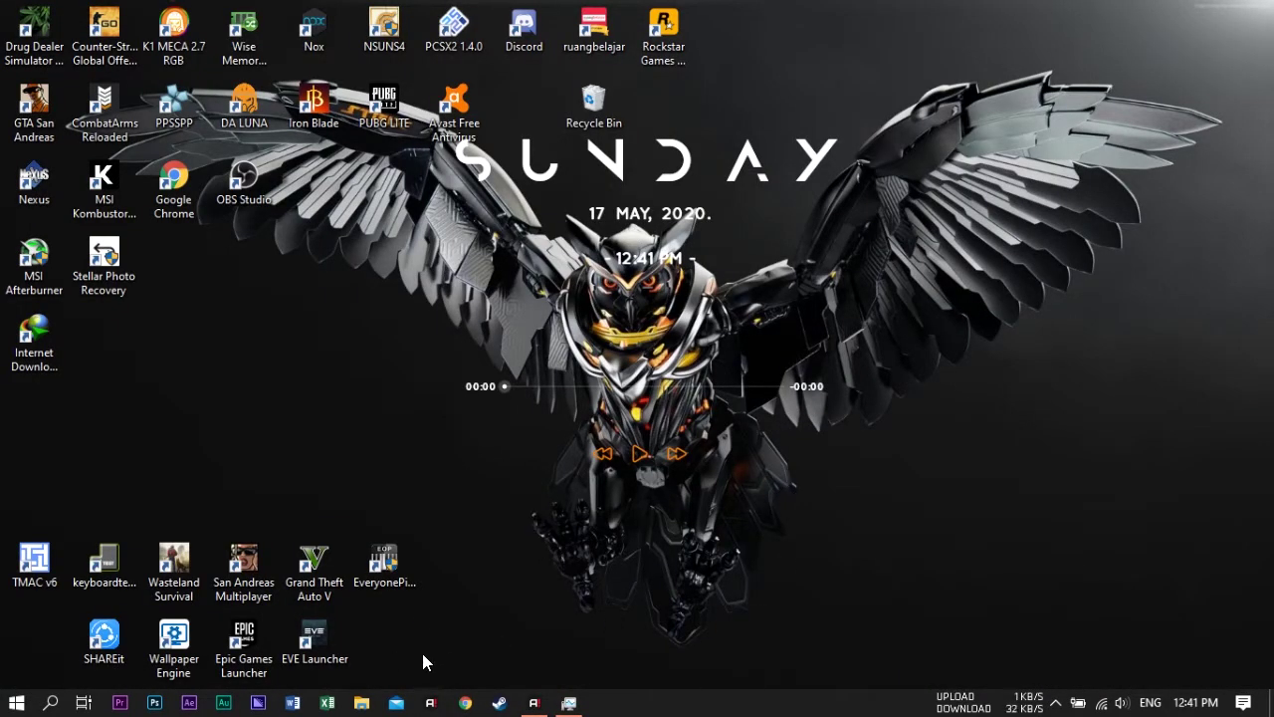
left_click(364, 703)
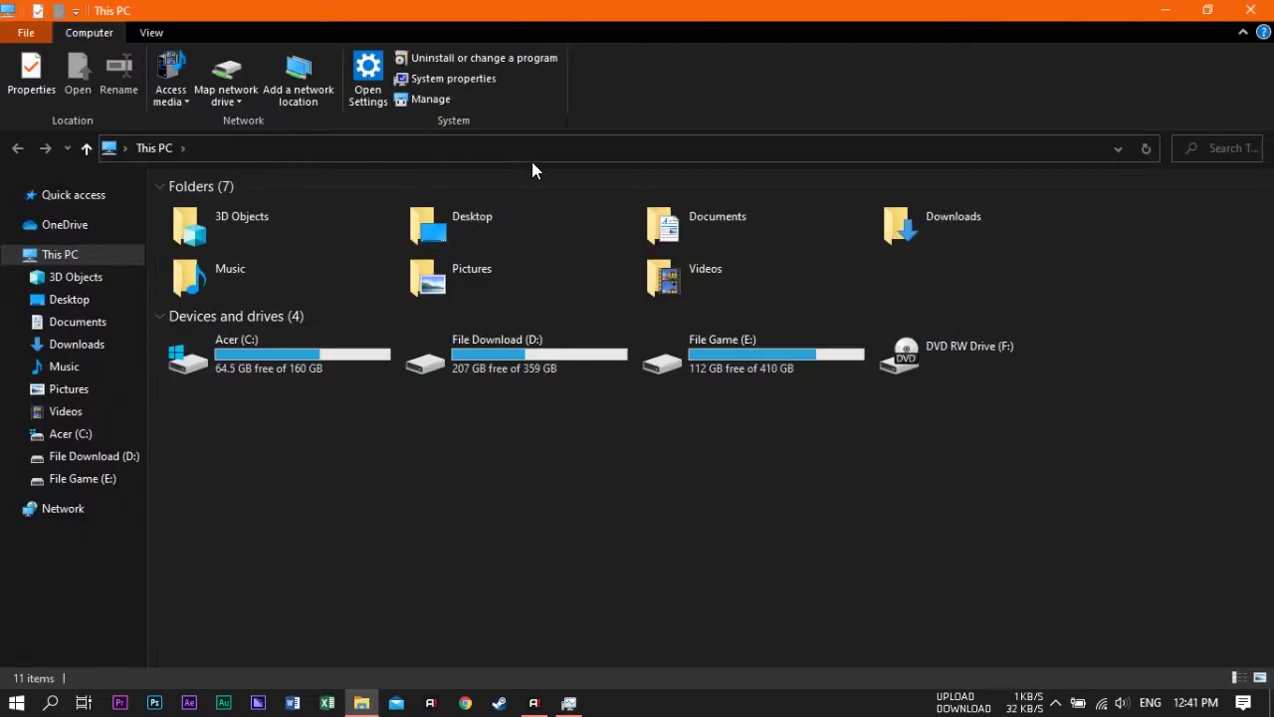
double_click(498, 347)
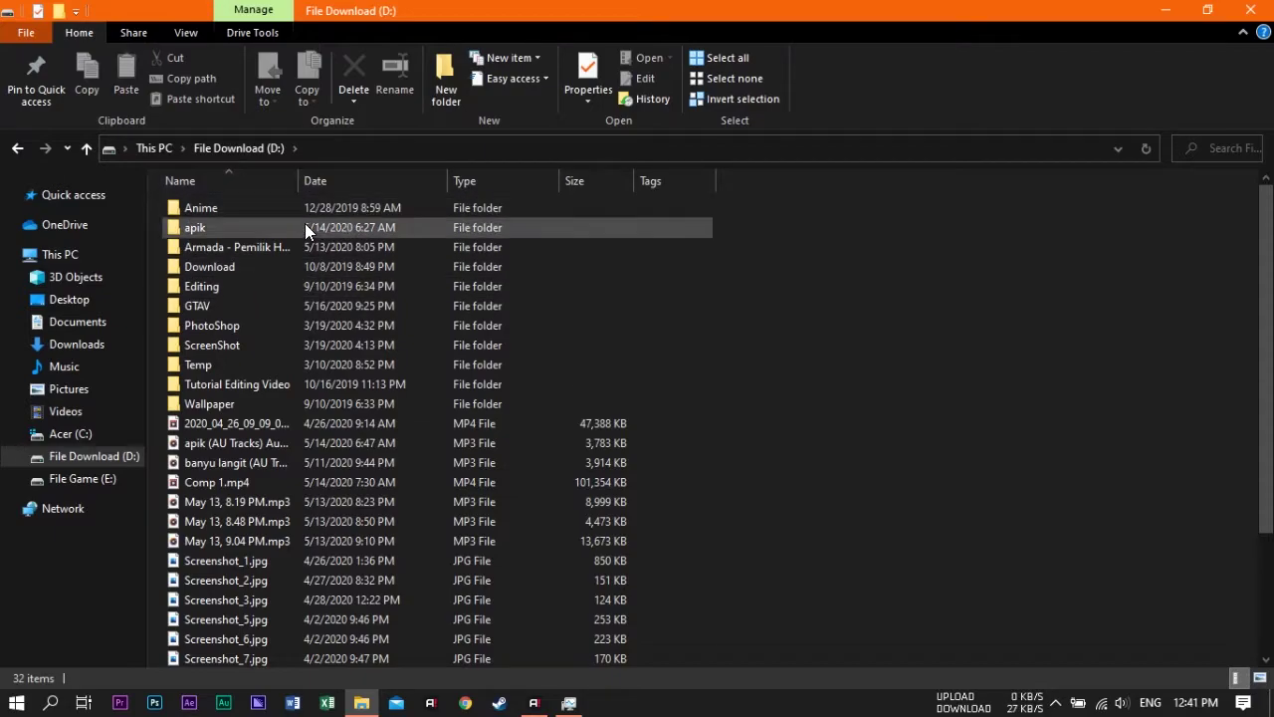
double_click(235, 364)
scroll(872, 358, "down", 7)
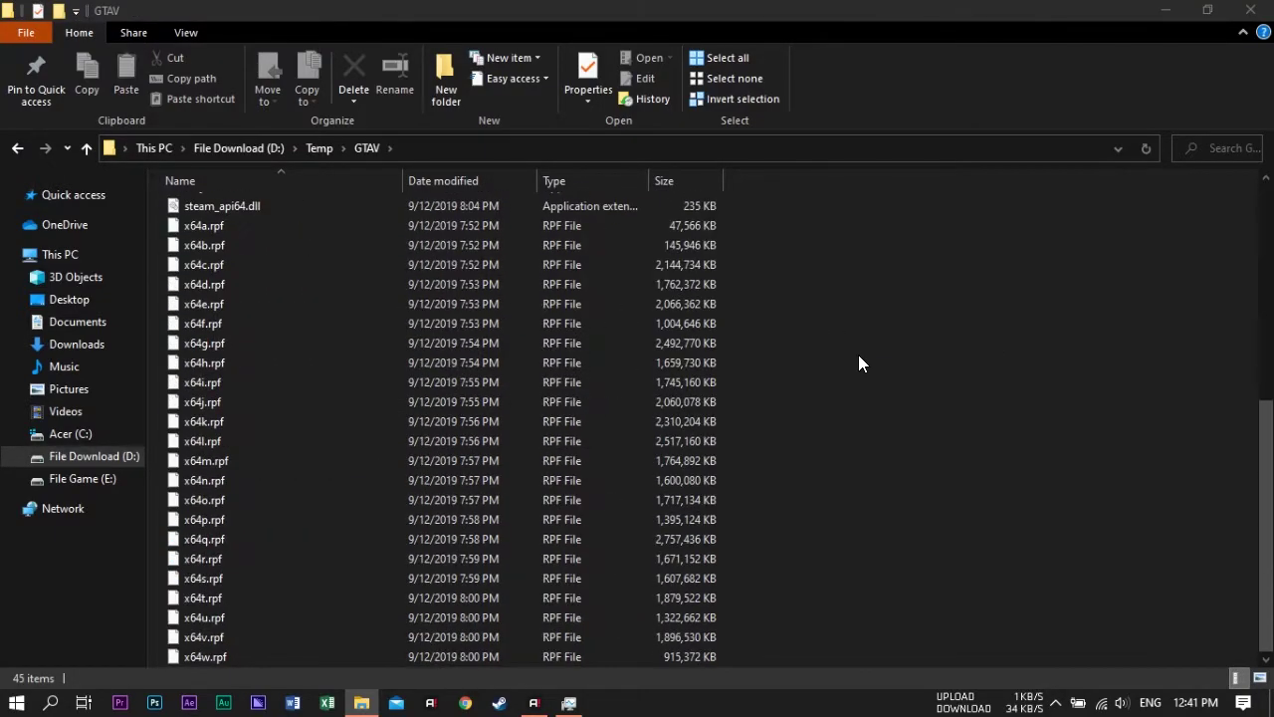
scroll(867, 346, "up", 7)
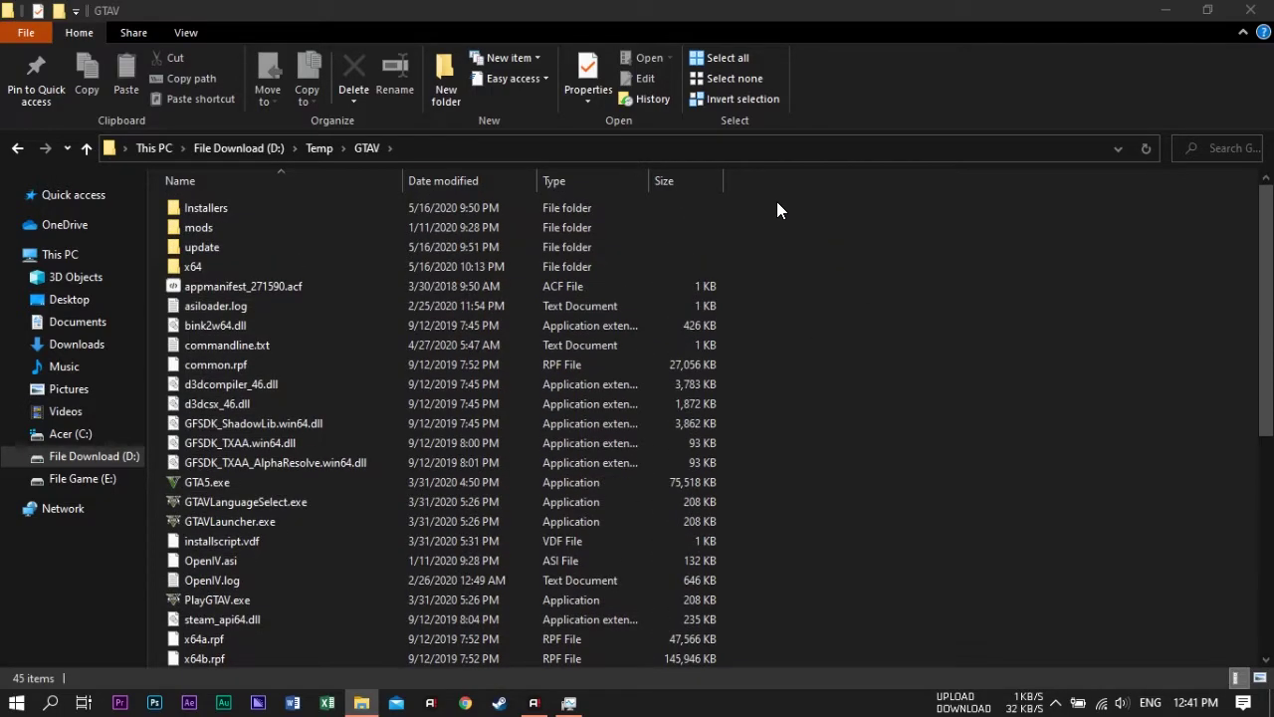
left_click_drag(759, 212, 534, 705)
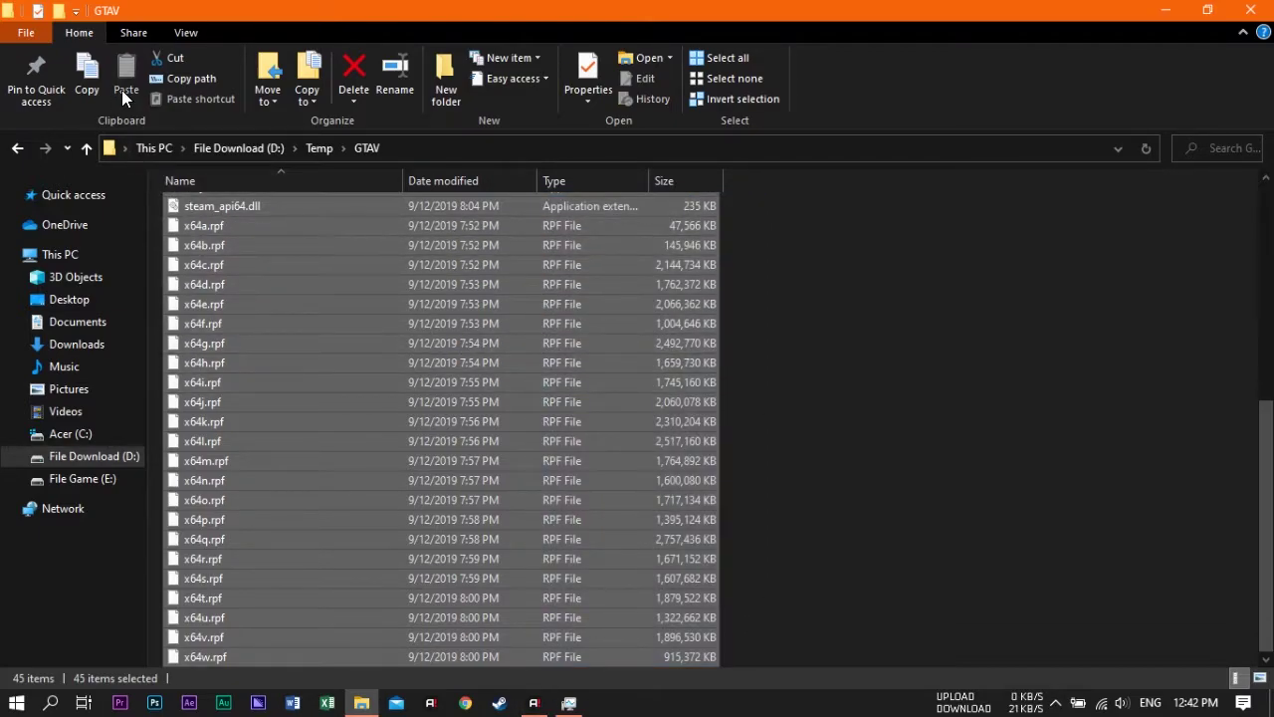
left_click(178, 60)
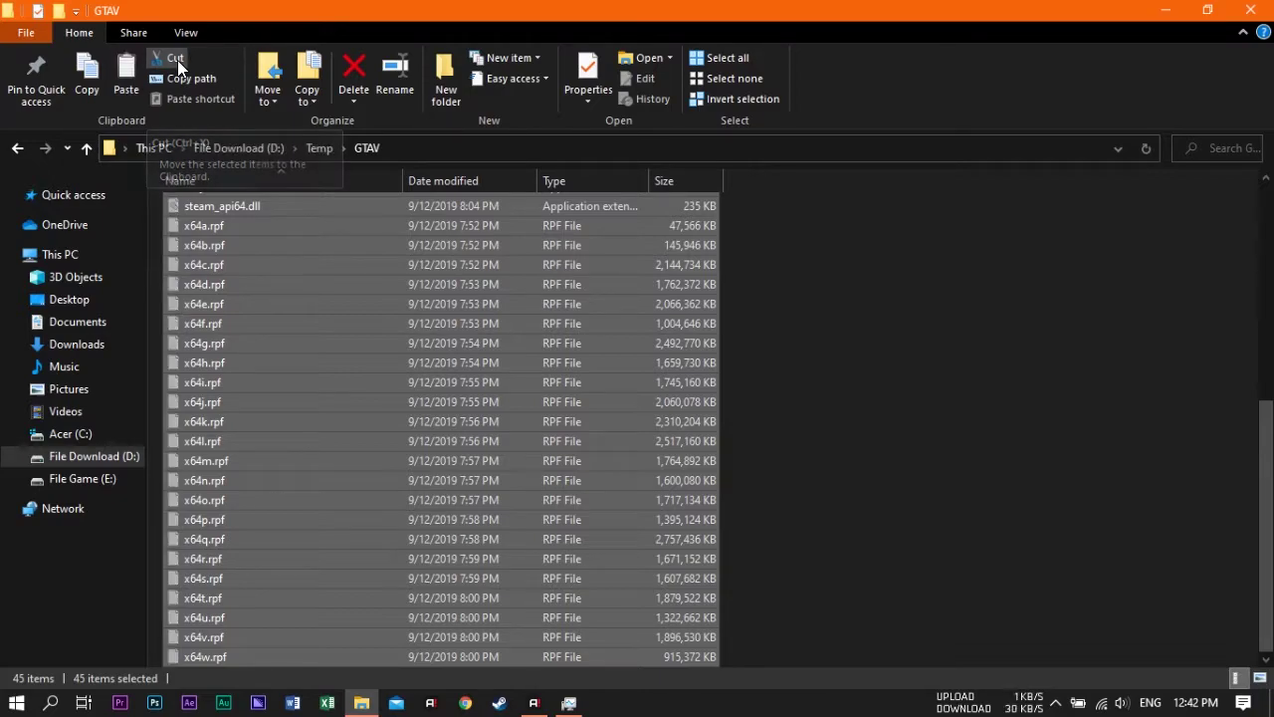
Paste the game files into D:\GTAV alongside .egstore and close File Explorer
left_click(117, 458)
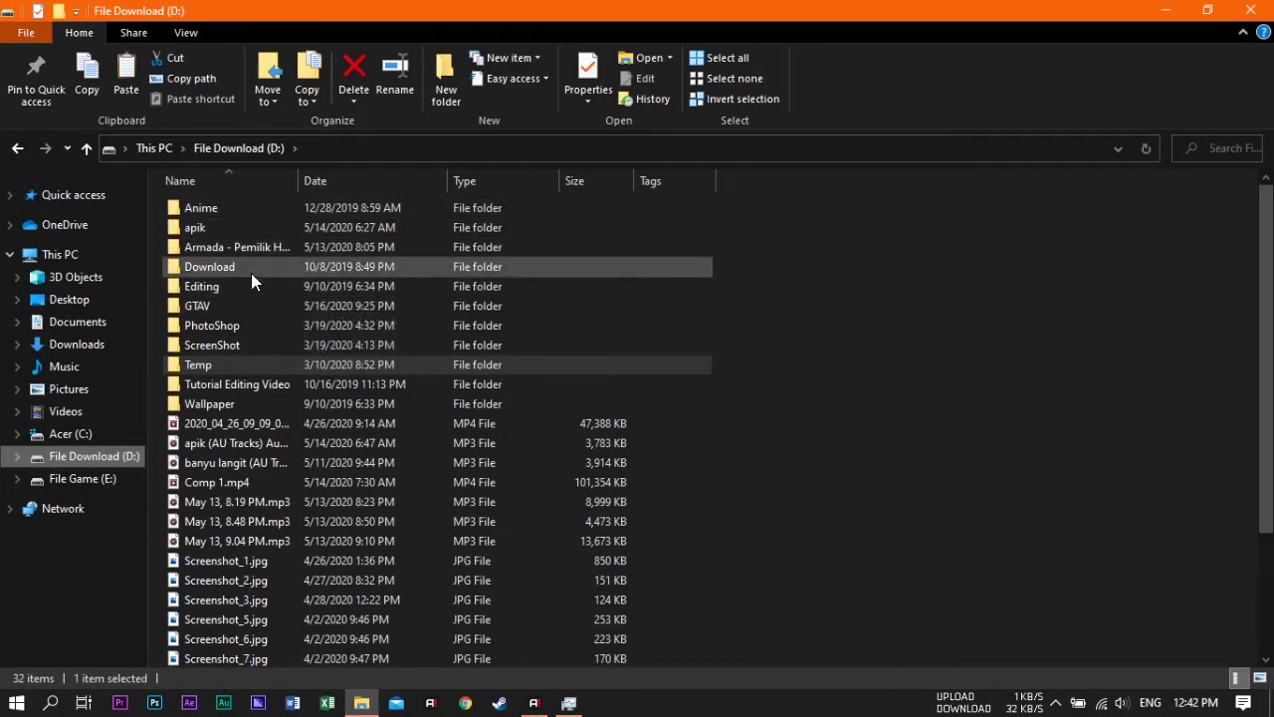
double_click(227, 306)
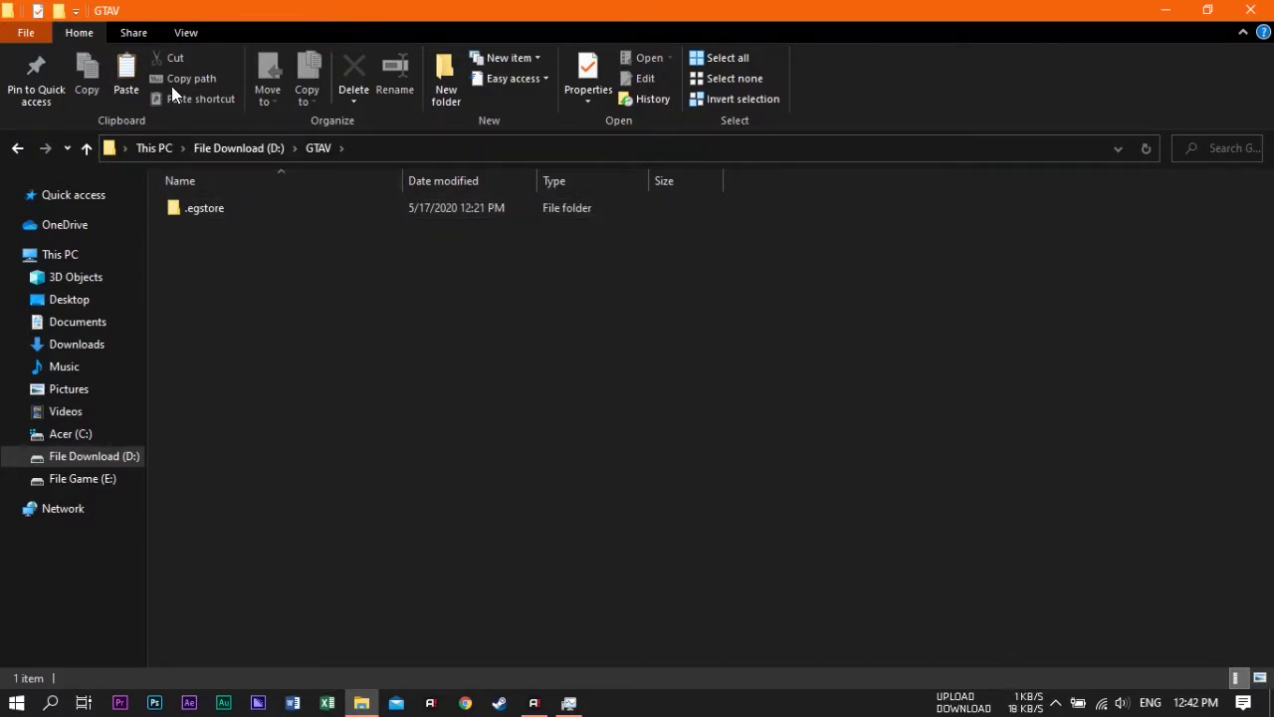
left_click(130, 76)
left_click(906, 306)
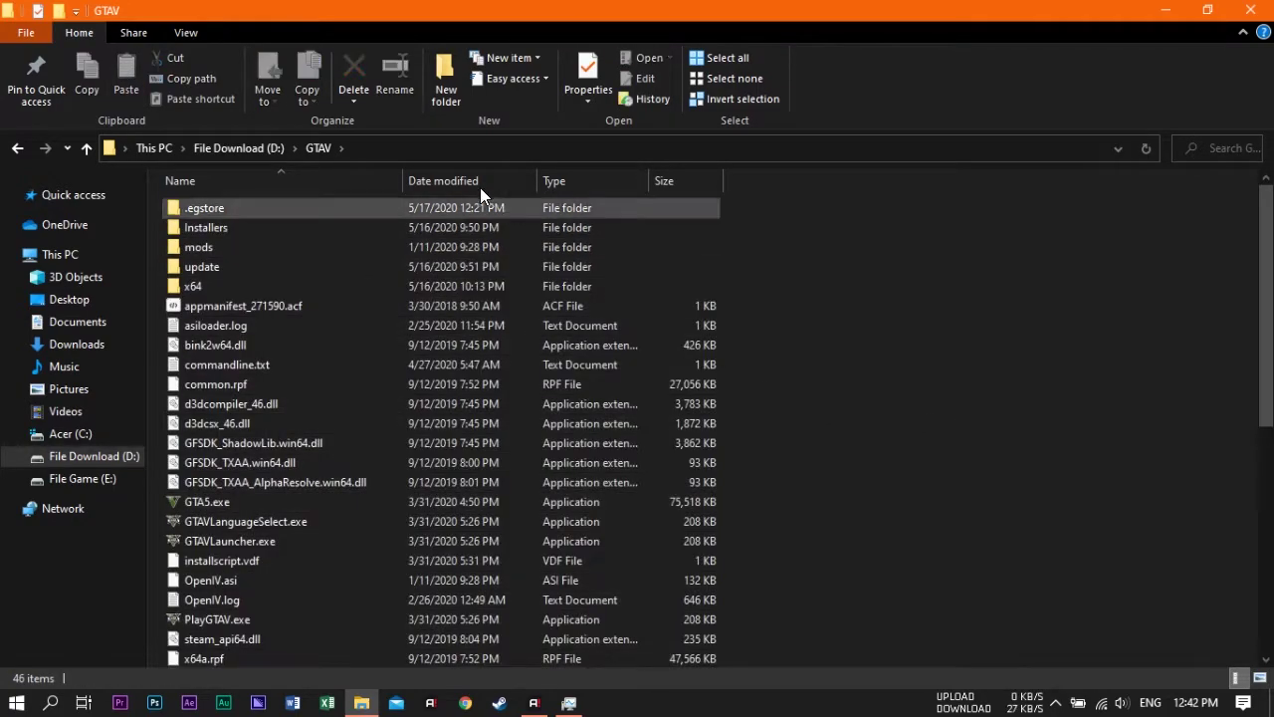
scroll(468, 398, "down", 7)
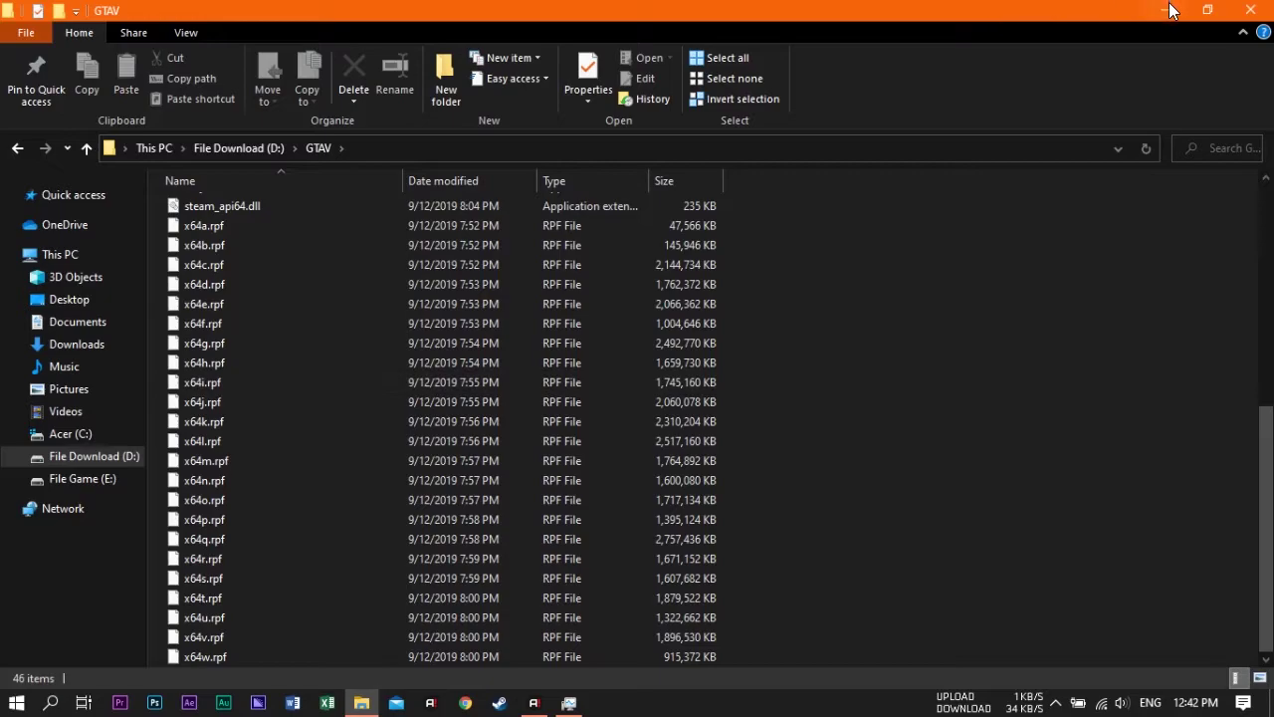
left_click(1252, 10)
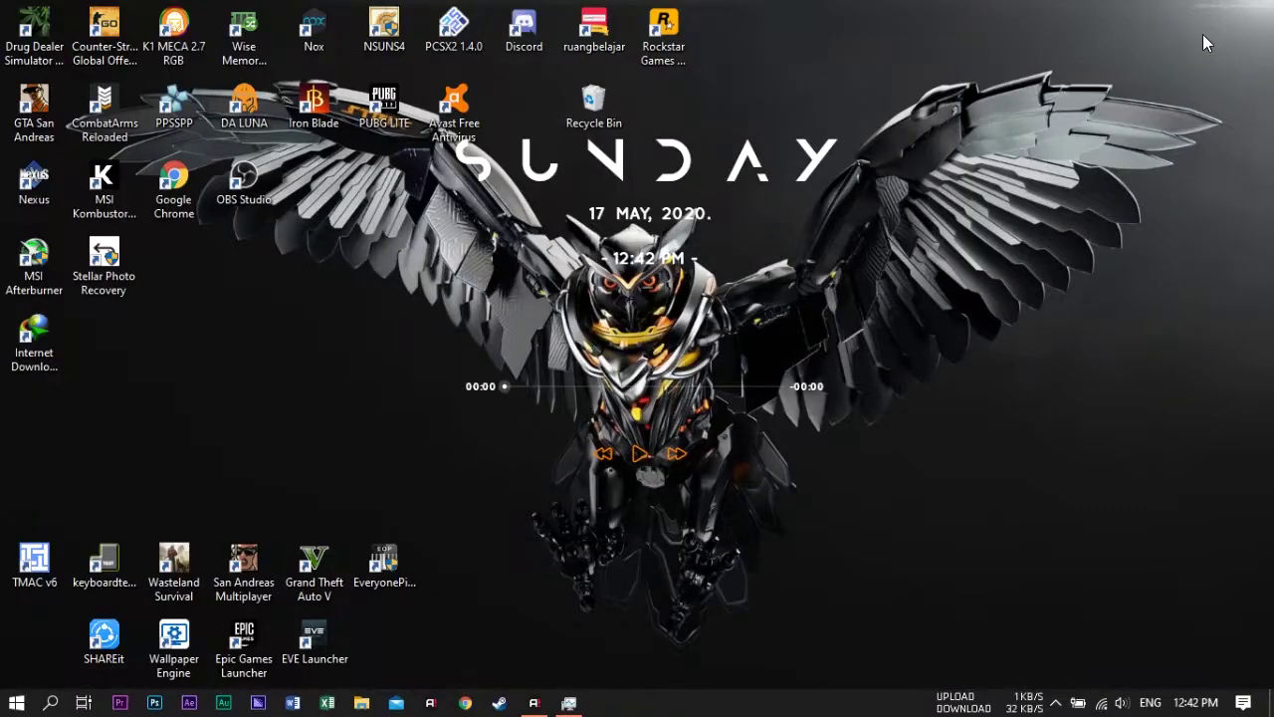
Relaunch Epic Games Launcher as administrator and accept the UAC prompt
right_click(244, 642)
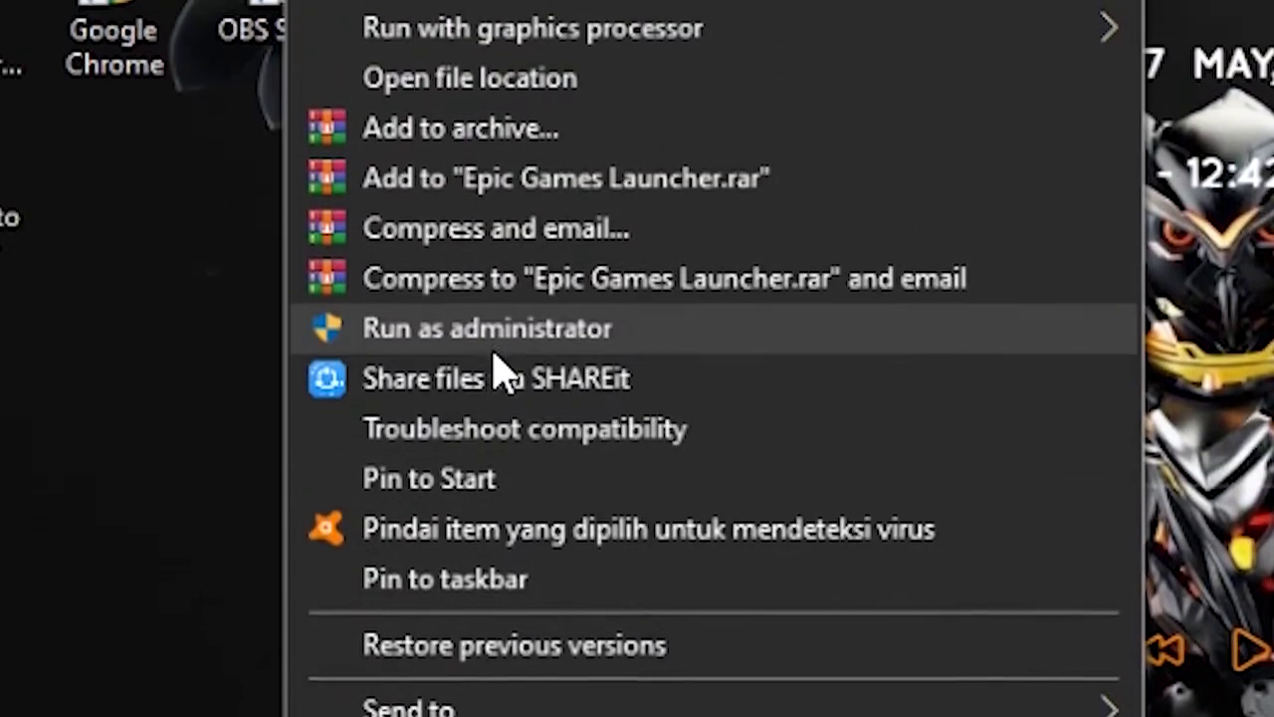
left_click(463, 329)
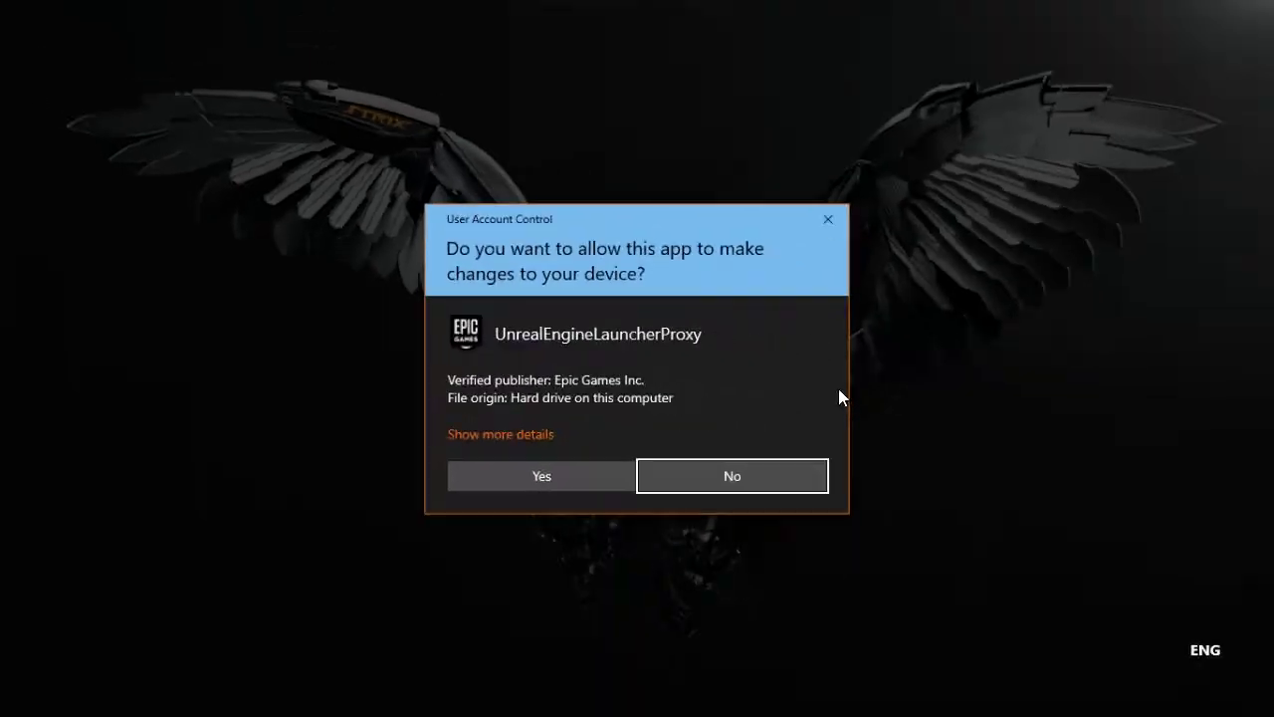
left_click(539, 479)
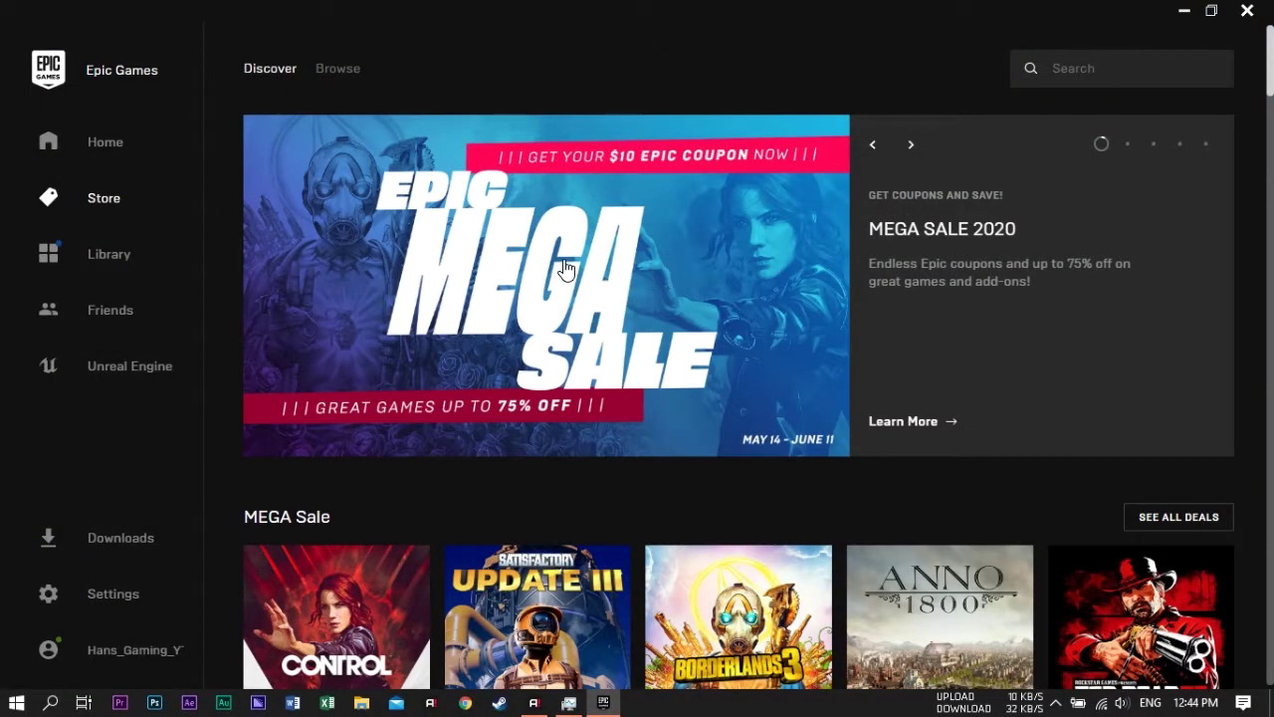
Resume Grand Theft Auto V in the Library and check its progress in Downloads
left_click(117, 267)
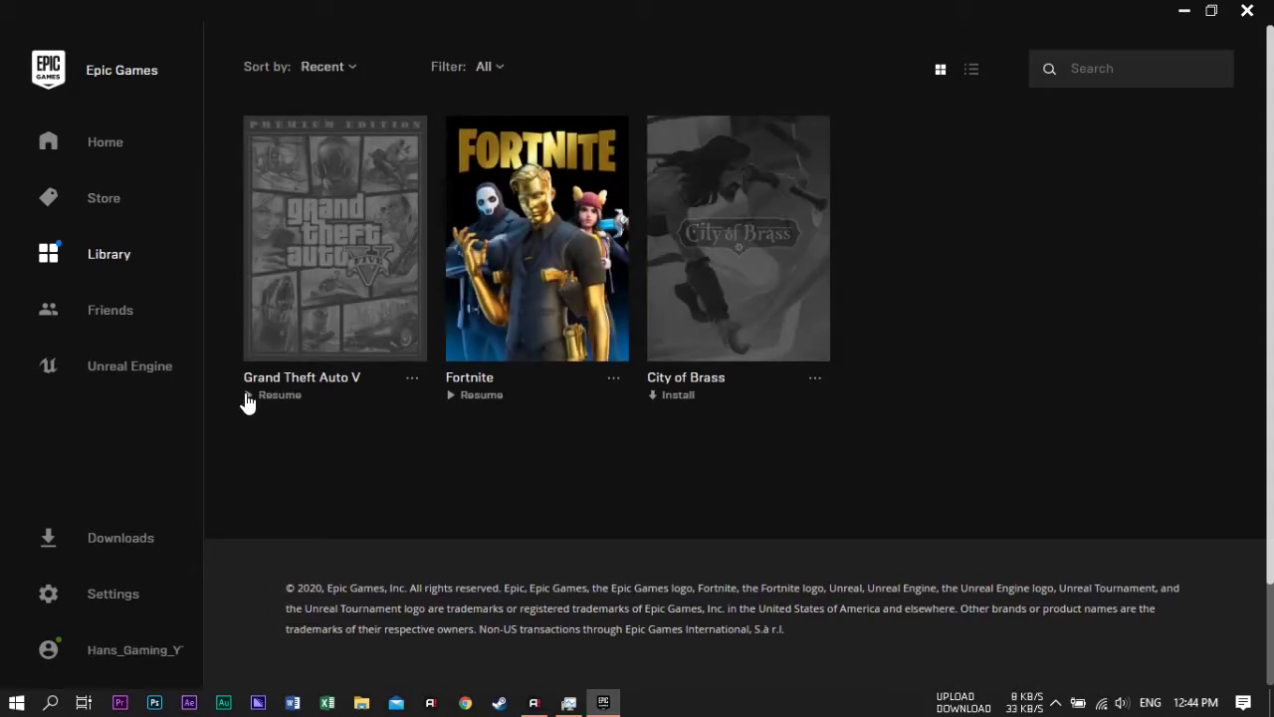
left_click(248, 399)
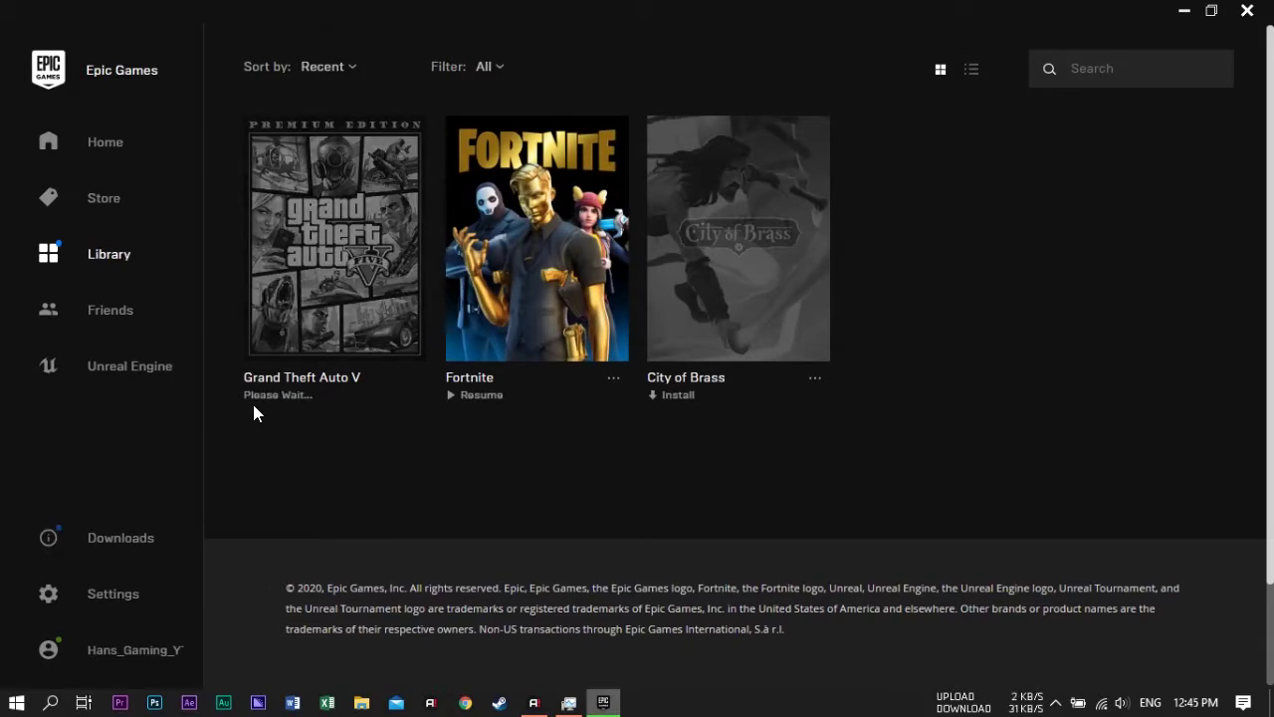
left_click(123, 537)
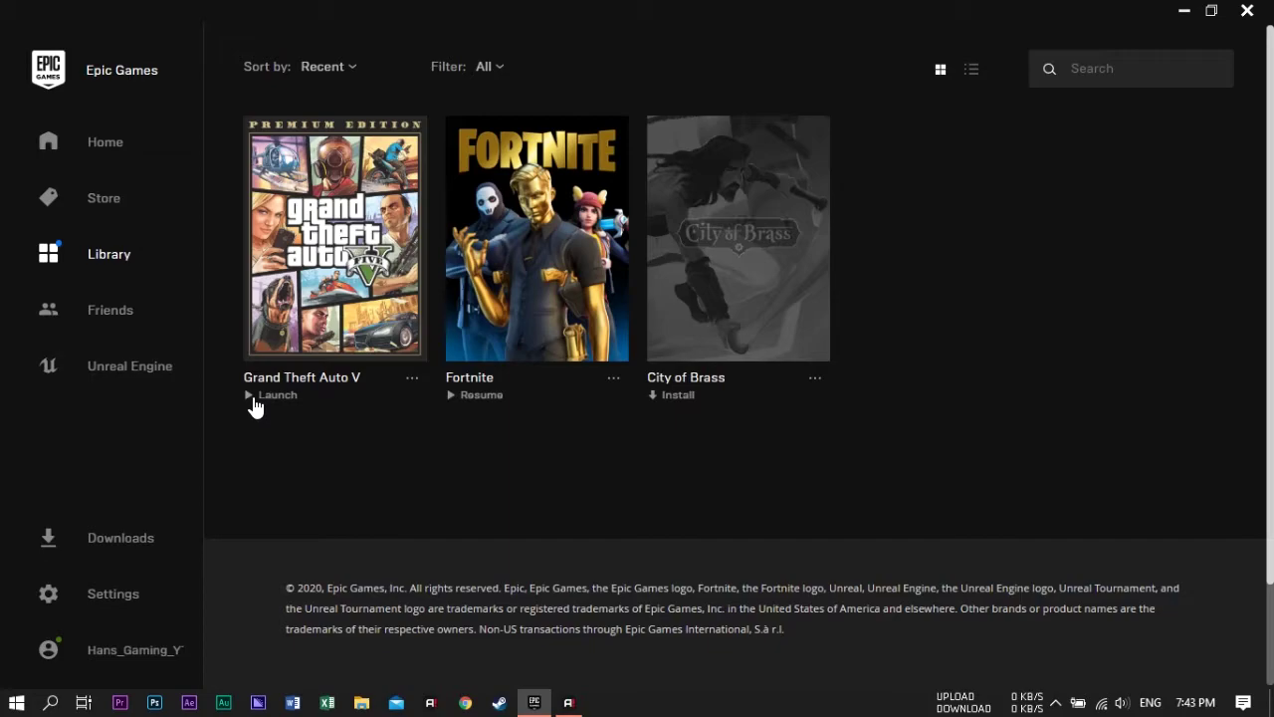
Launch Grand Theft Auto V and link the Epic account to Social Club
left_click(254, 396)
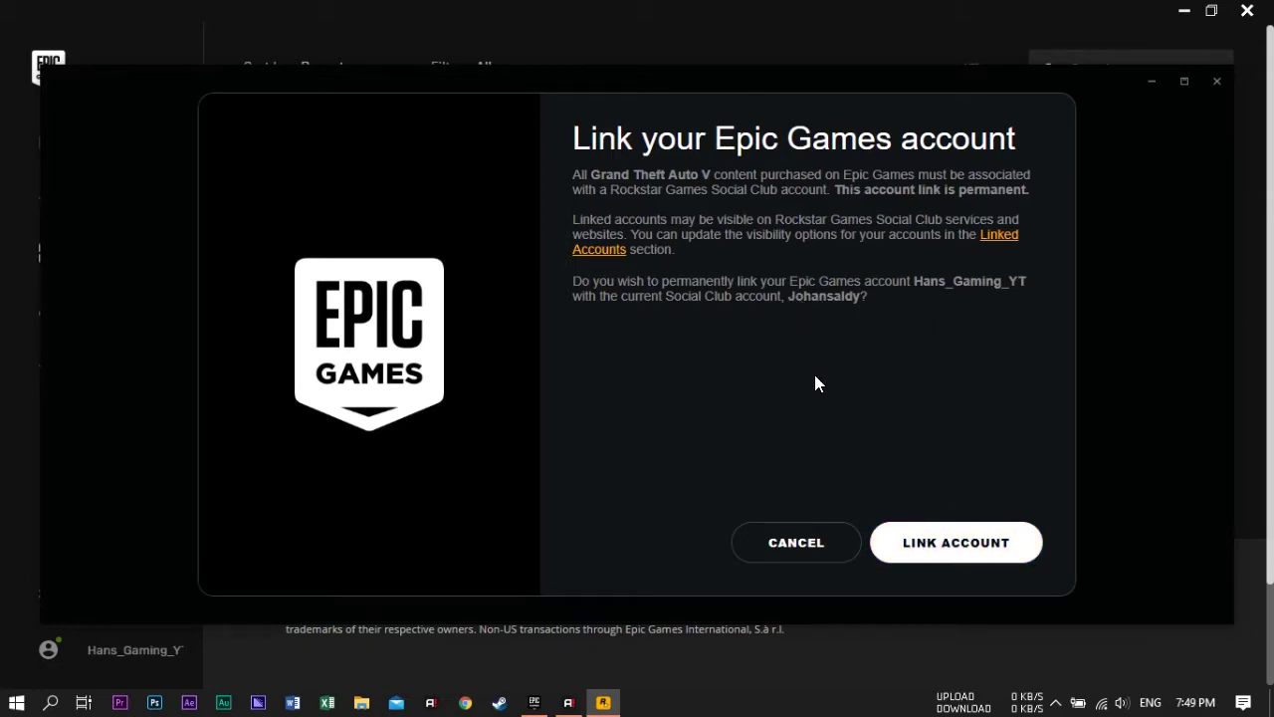
left_click(966, 547)
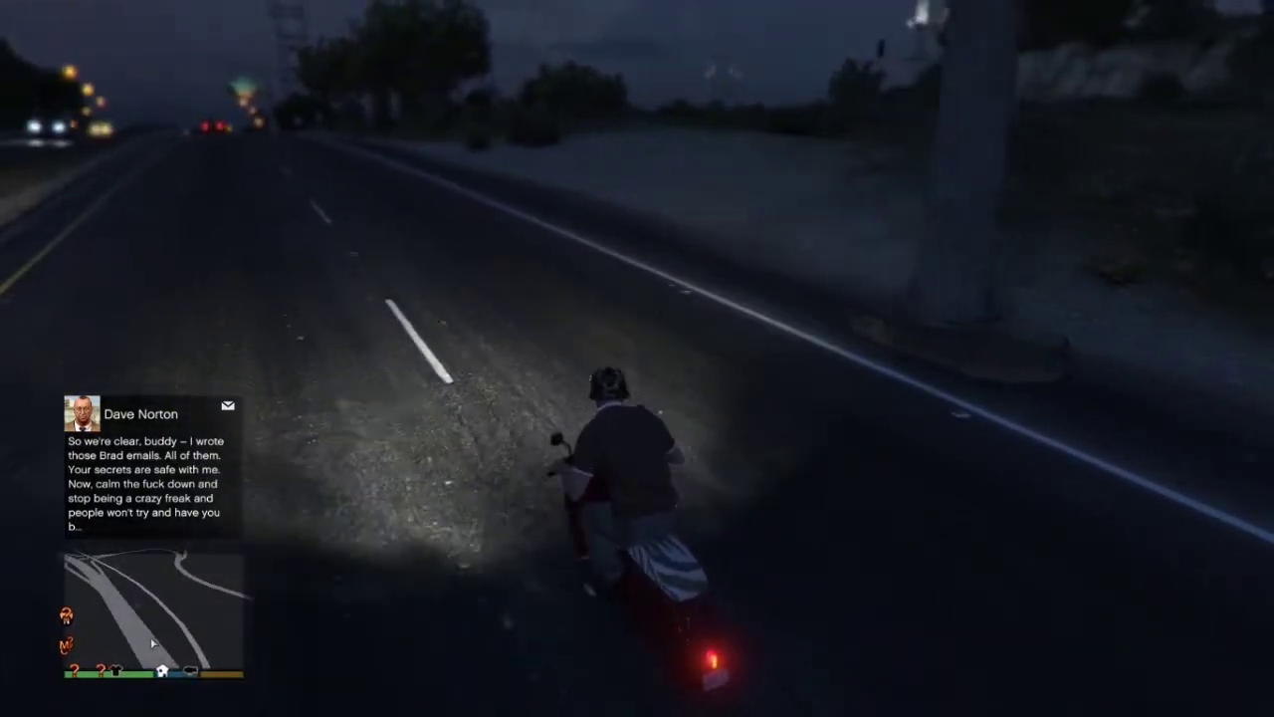
Steer the scooter across the shoulder into the field and dismount by the railway
key("d")
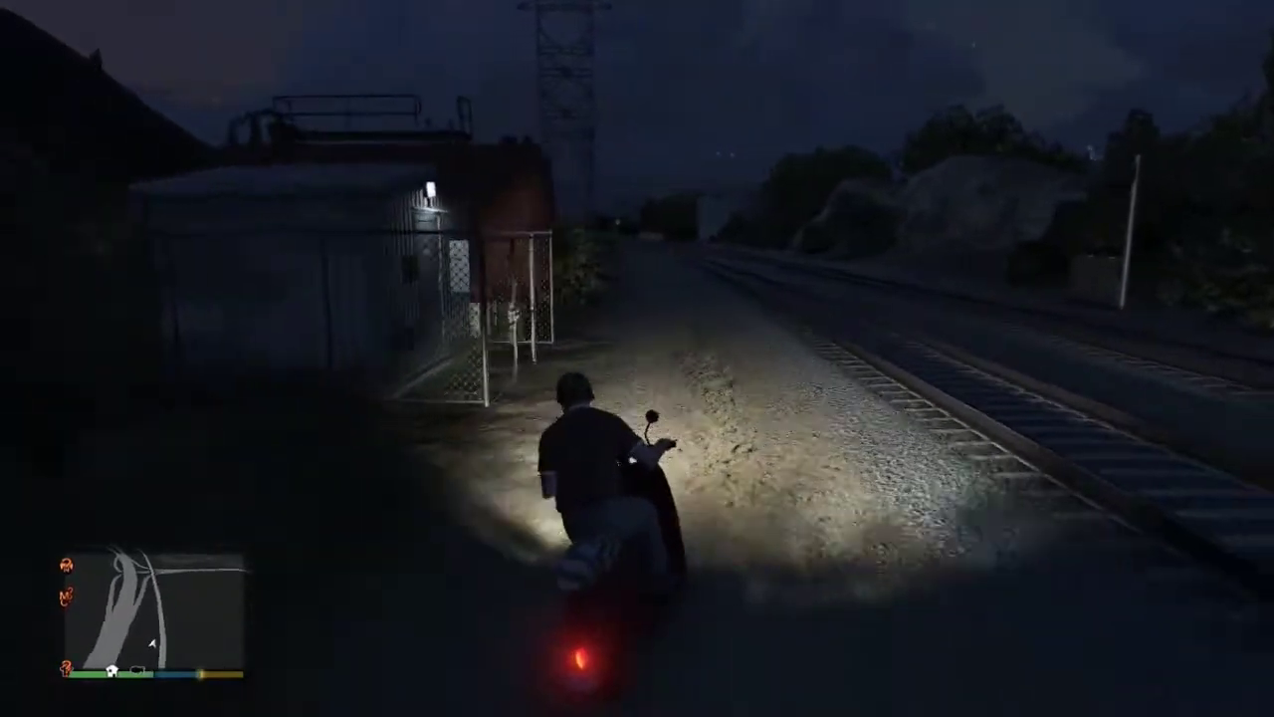
key("d")
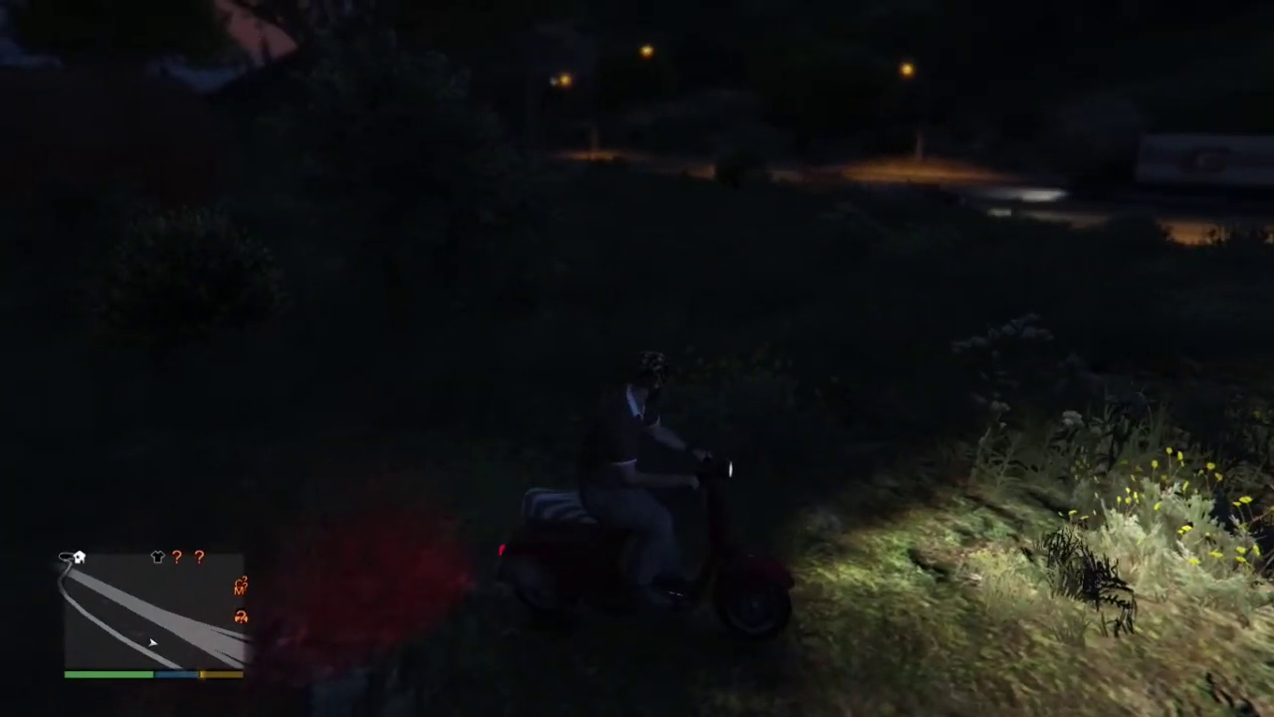
key("f")
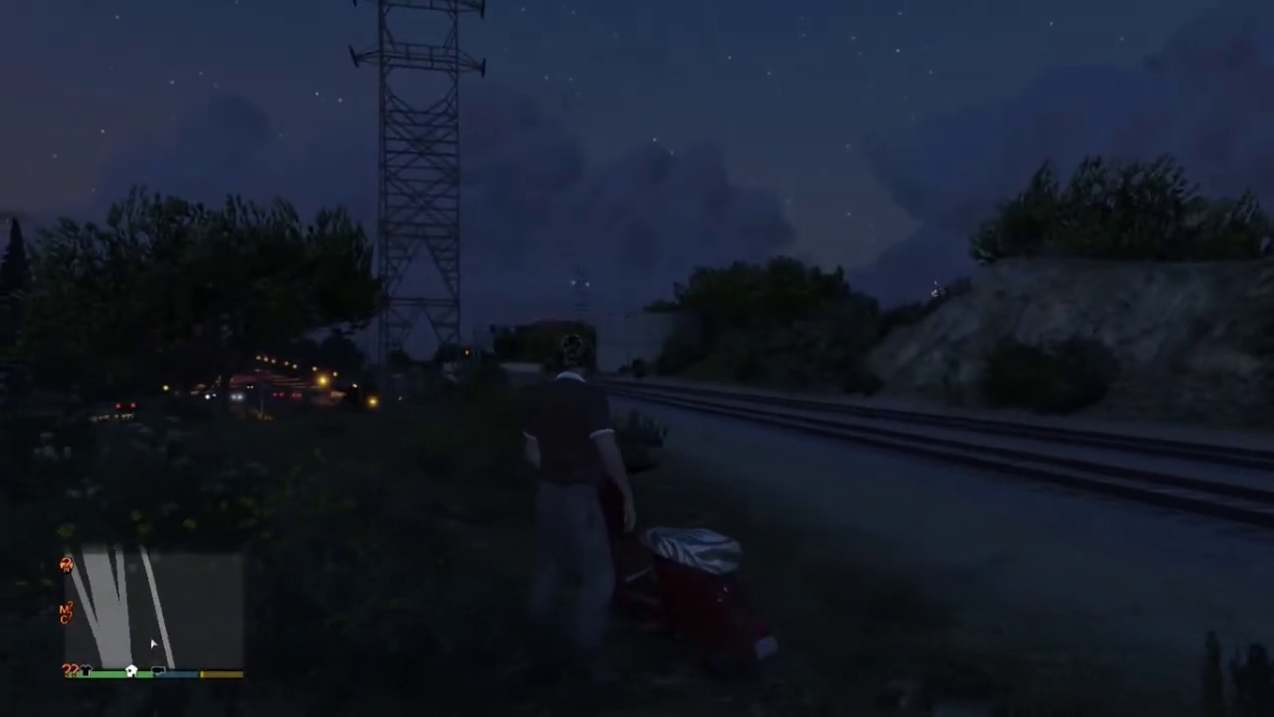
Walk on foot toward the lit highway and pylon, then face the railway
key("a")
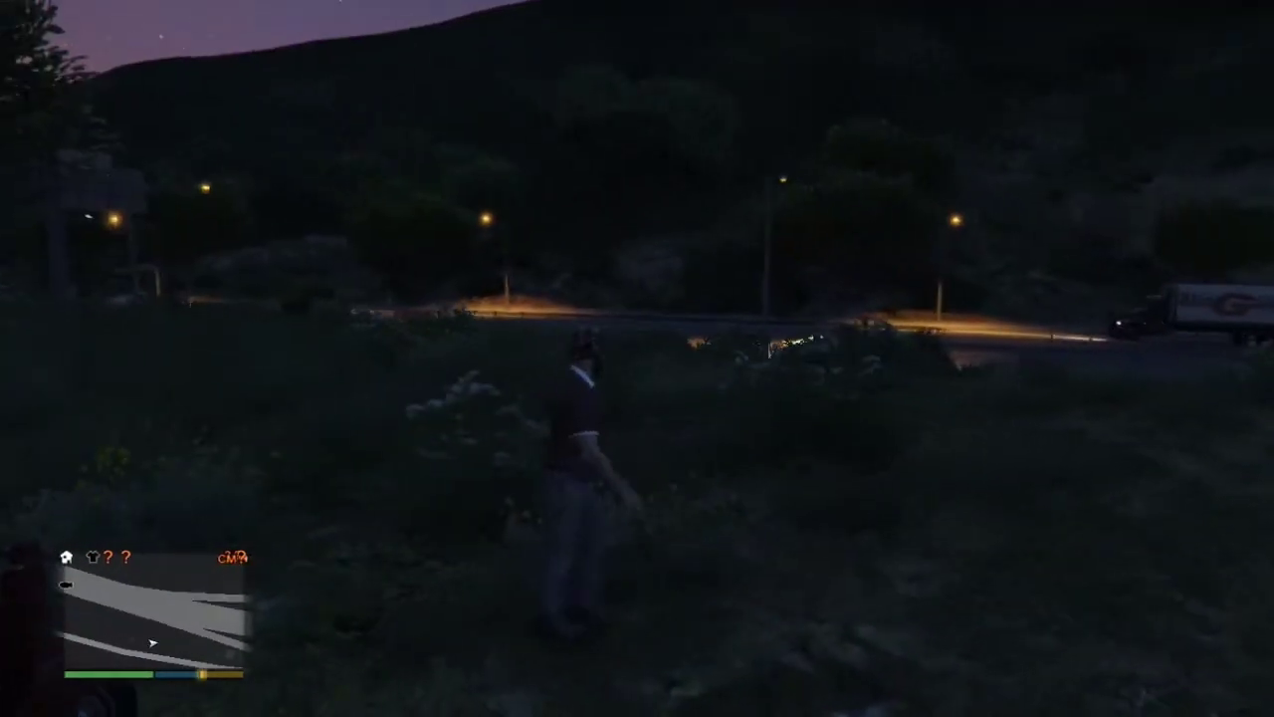
key("w")
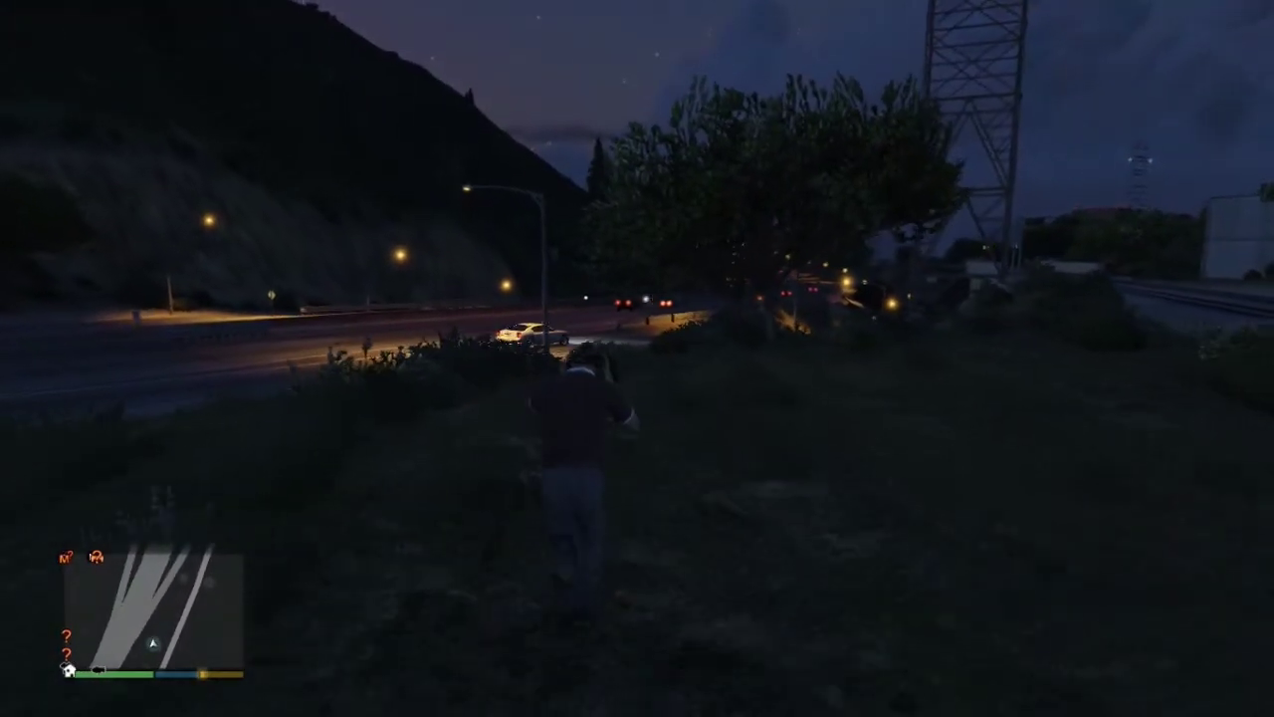
key("a")
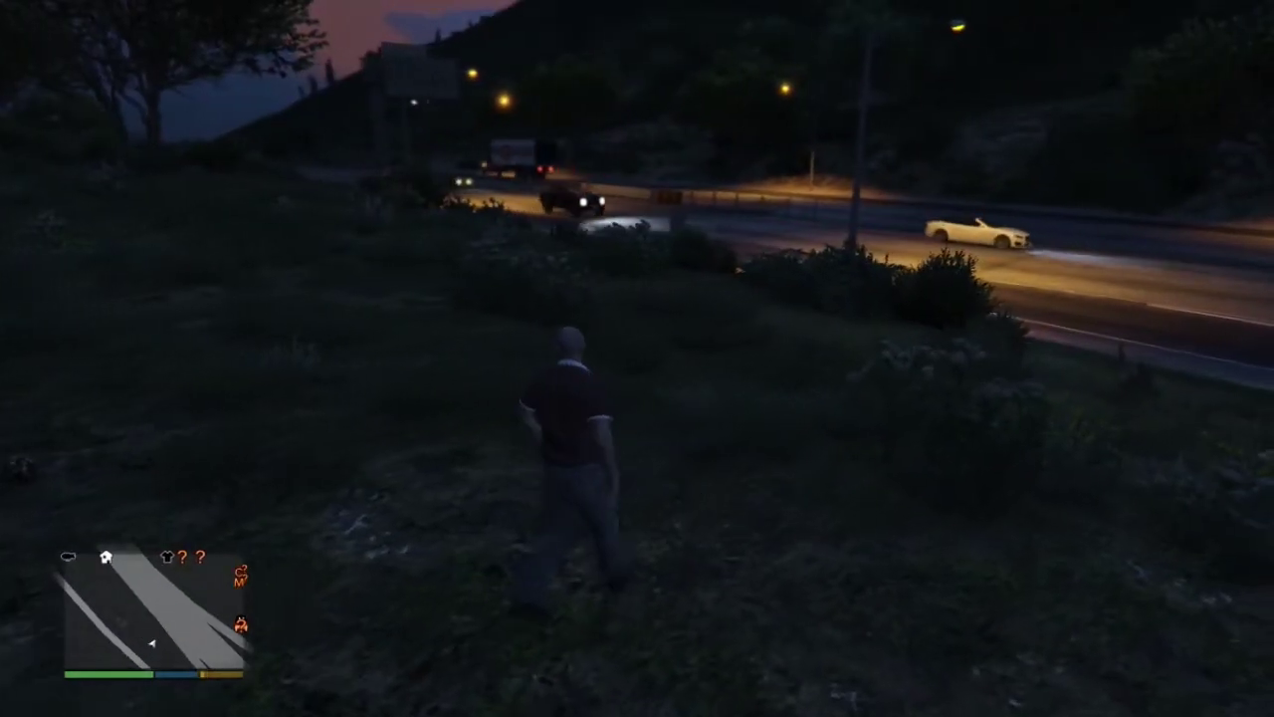
key("a")
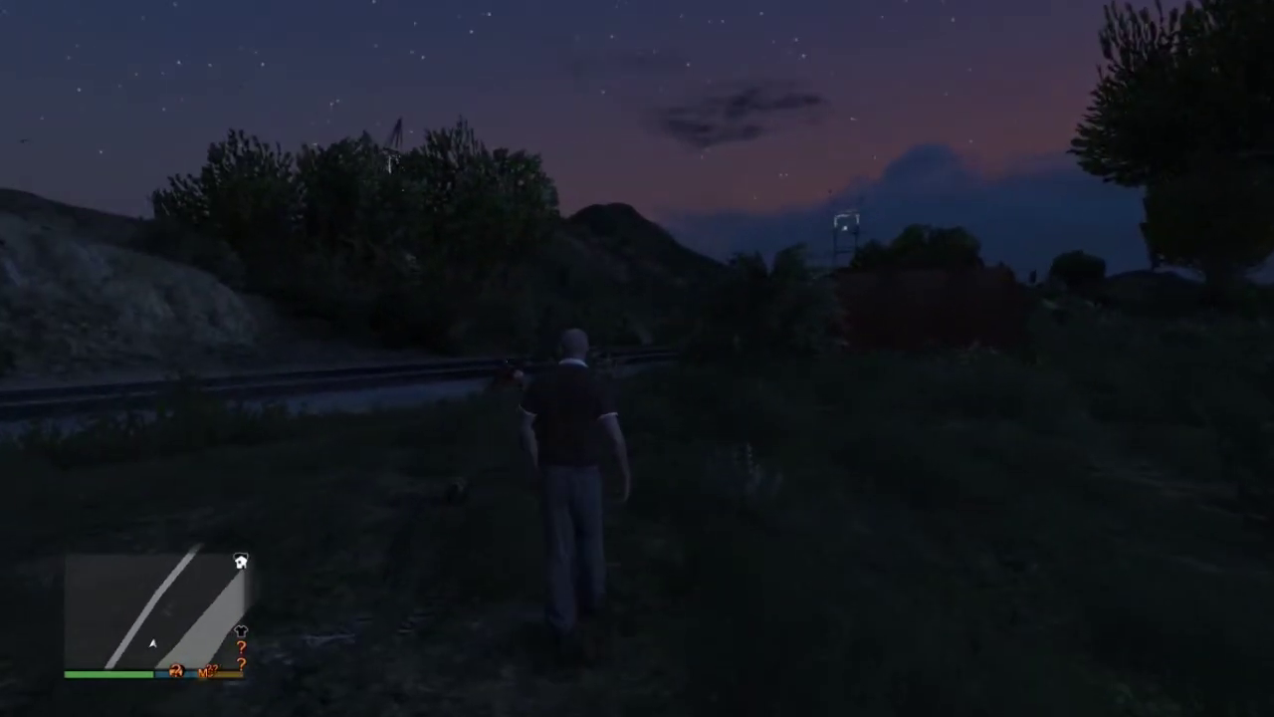